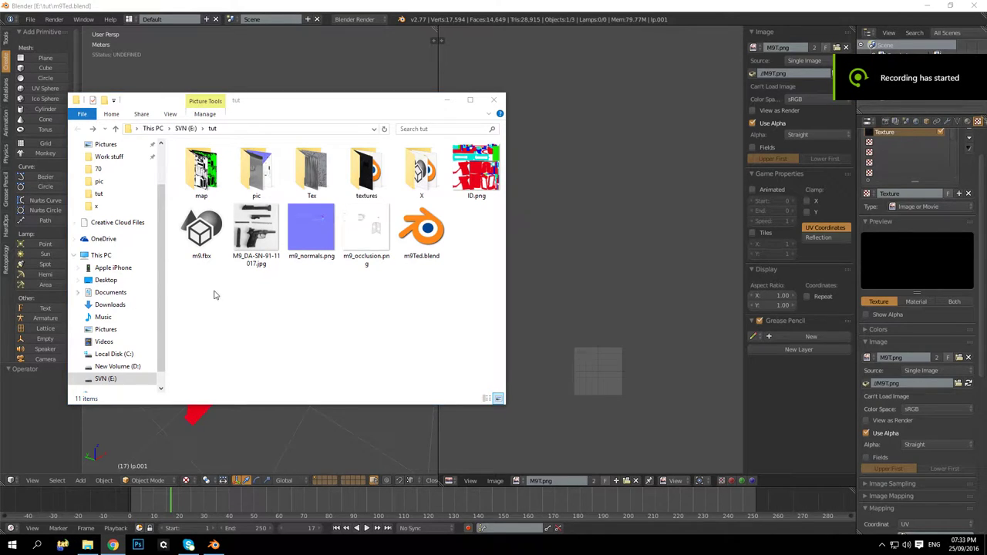
pyautogui.click(338, 118)
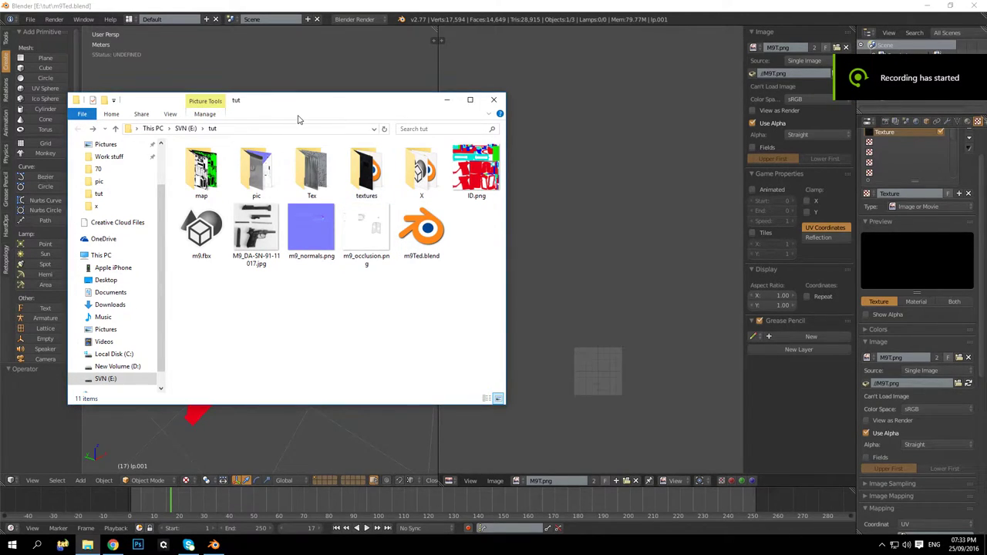
pyautogui.moveTo(343, 112); pyautogui.dragTo(0, 112)
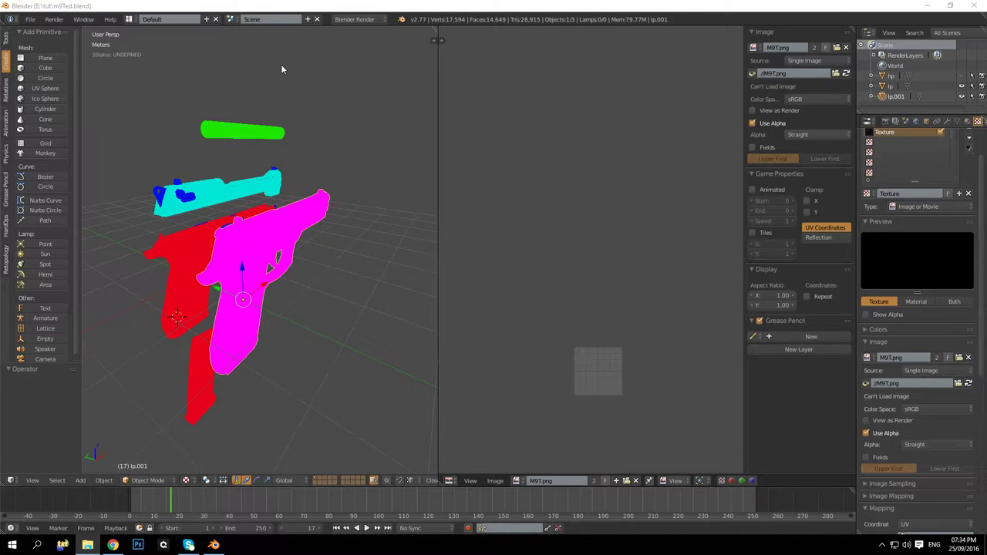
pyautogui.click(30, 19)
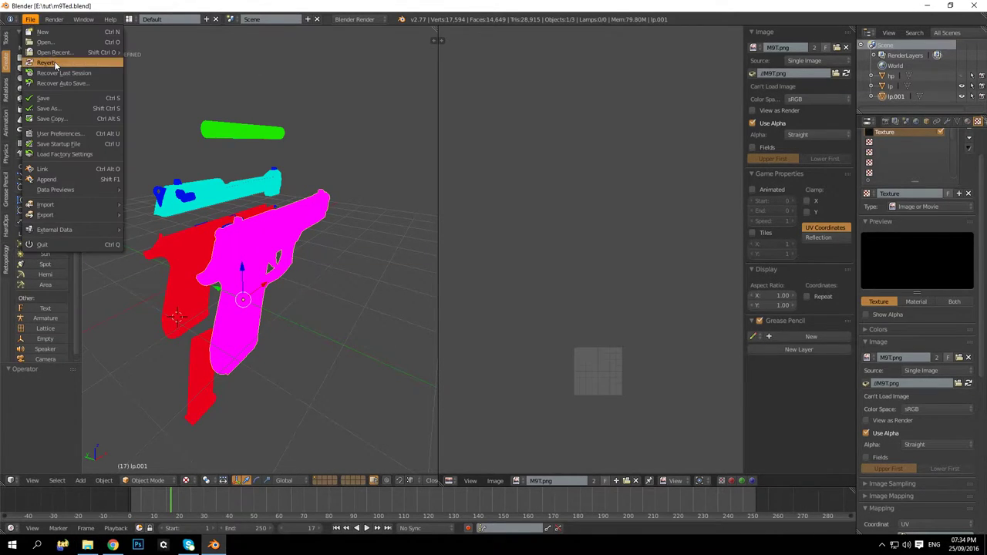
pyautogui.click(55, 69)
pyautogui.moveTo(291, 235)
pyautogui.mouseDown(button='middle')
pyautogui.moveTo(310, 226)
pyautogui.moveTo(282, 241)
pyautogui.moveTo(273, 234)
pyautogui.mouseUp(button='middle')
# Export the selected pistol mesh as FBX, overwriting m9.fbx in the E:\tut folder.
pyautogui.click(30, 19)
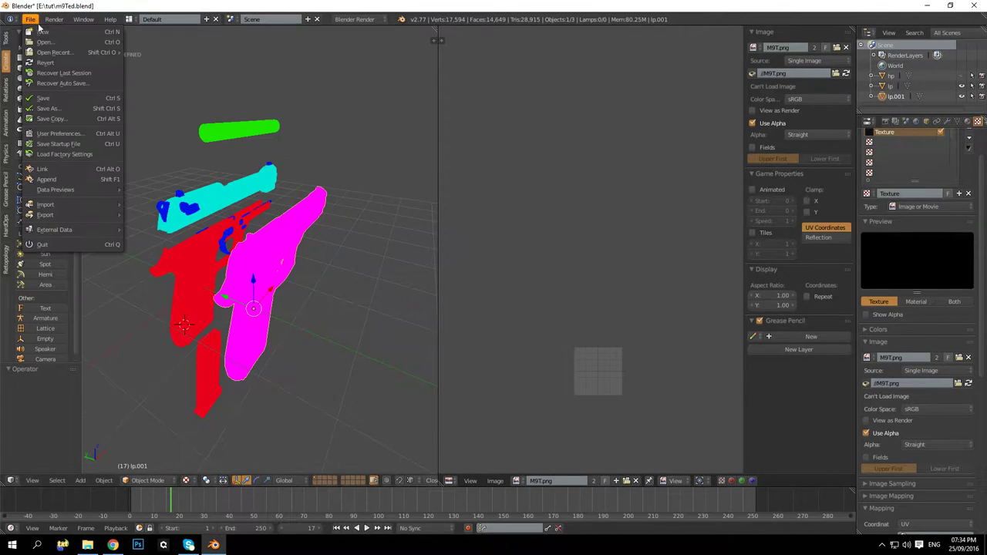
pyautogui.moveTo(79, 213)
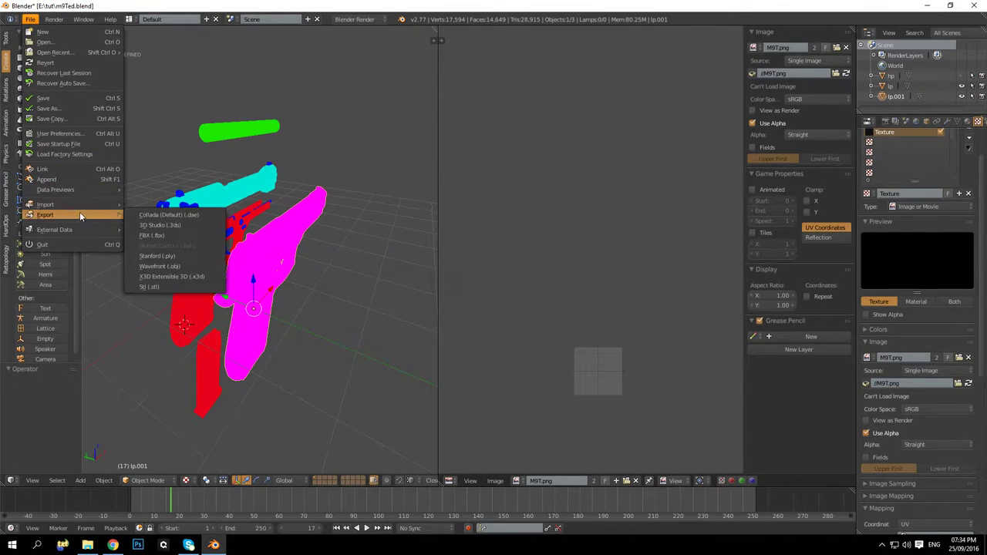
pyautogui.click(178, 235)
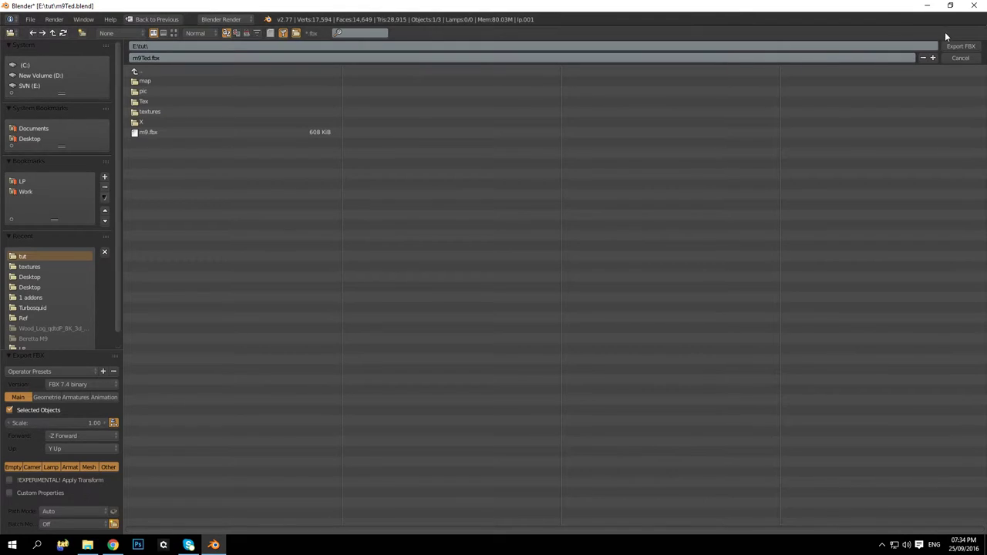
pyautogui.click(261, 134)
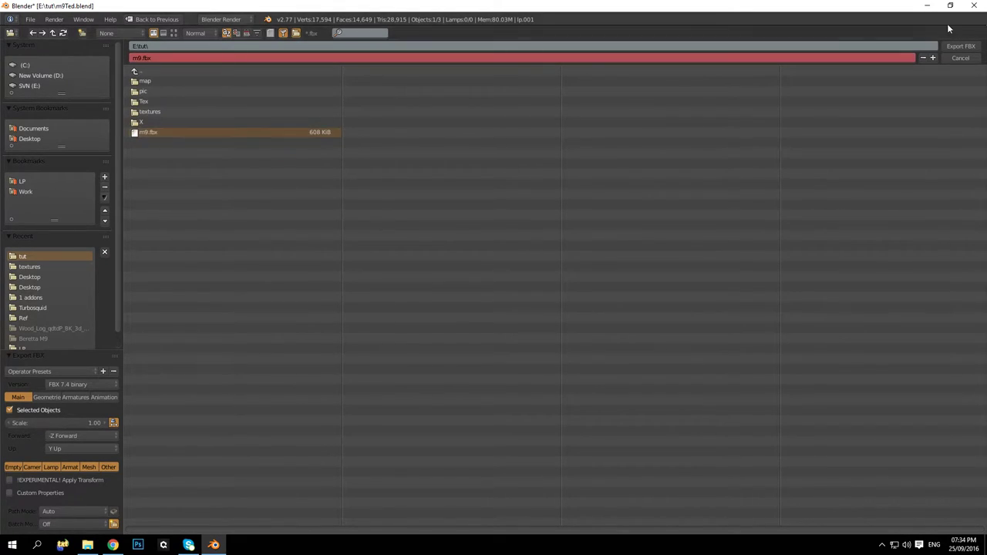
pyautogui.click(954, 48)
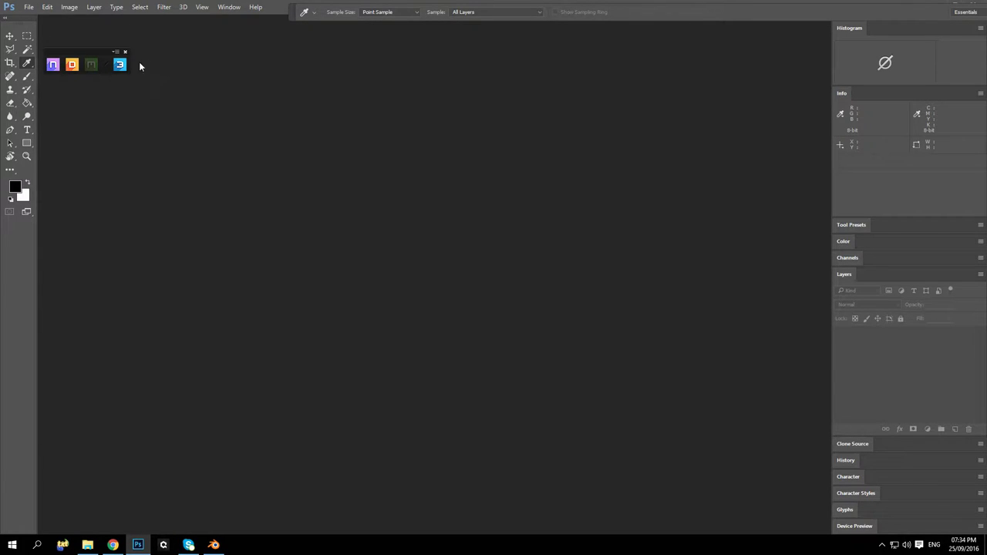
# Switch to Photoshop, open the DDO Base Creator and load m9.fbx as the mesh input.
pyautogui.click(64, 64)
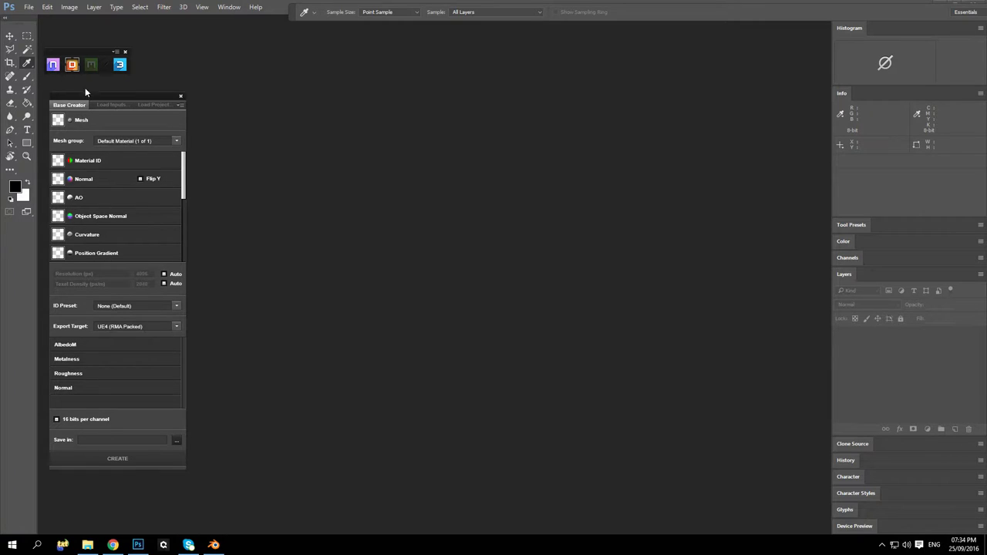
pyautogui.click(78, 120)
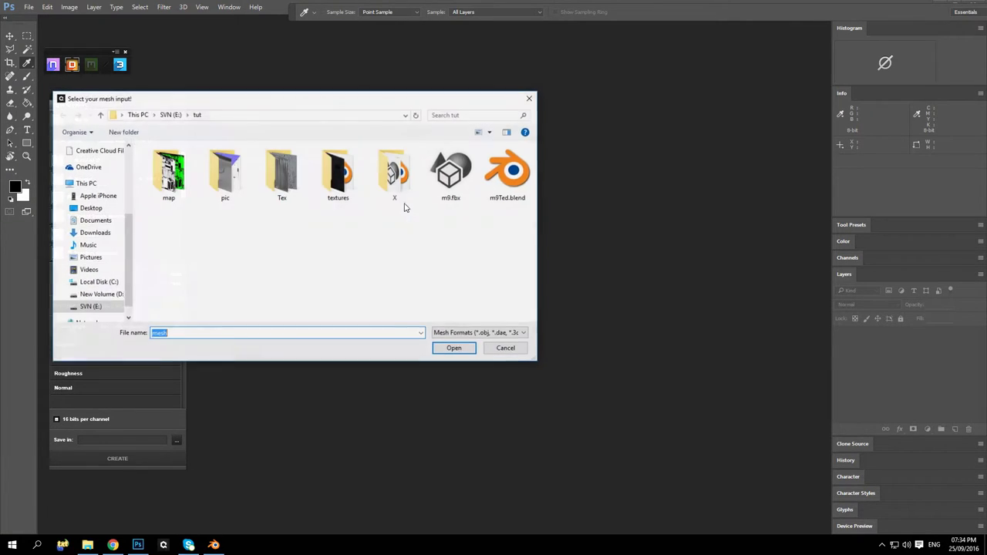
pyautogui.click(455, 348)
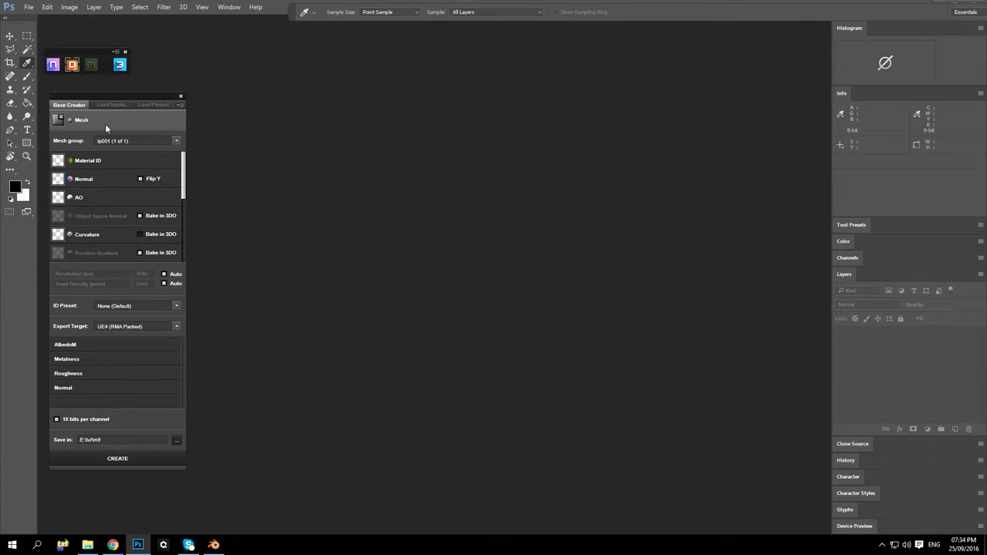
# Load ID.png as the material ID input and m9_normals.png as the normal input.
pyautogui.click(103, 162)
pyautogui.click(447, 171)
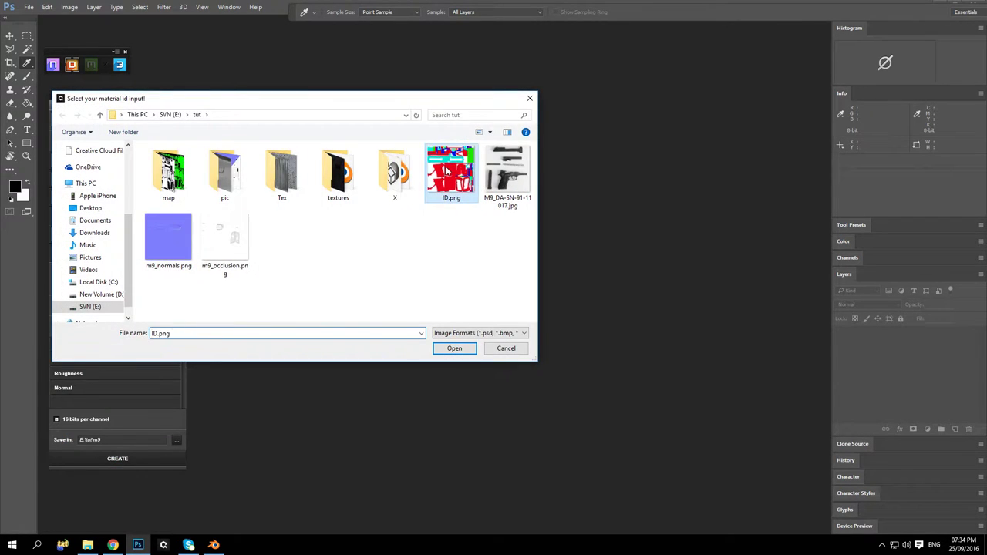
pyautogui.doubleClick(447, 171)
pyautogui.click(104, 179)
pyautogui.doubleClick(165, 240)
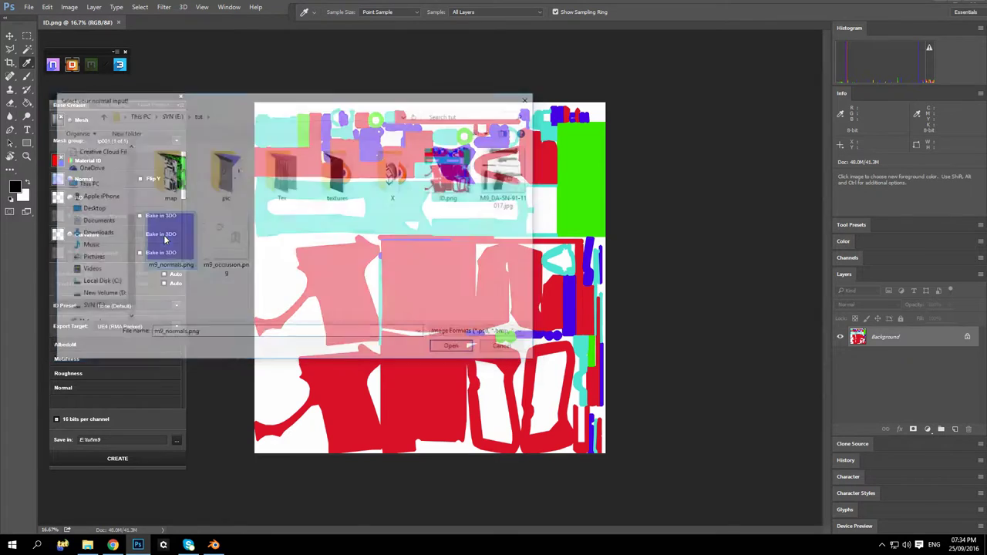
pyautogui.click(193, 183)
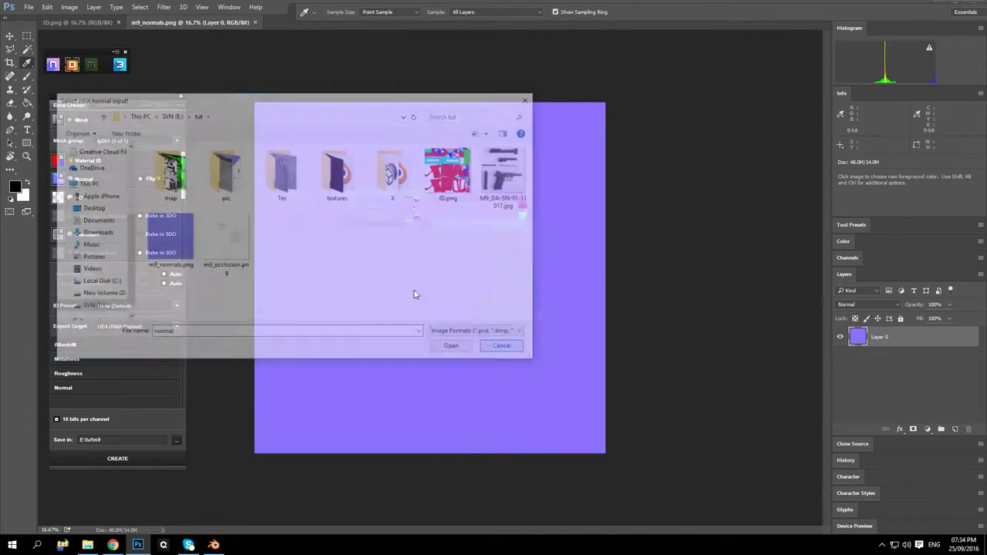
# Load m9_occlusion.png as the AO input of the base.
pyautogui.click(108, 195)
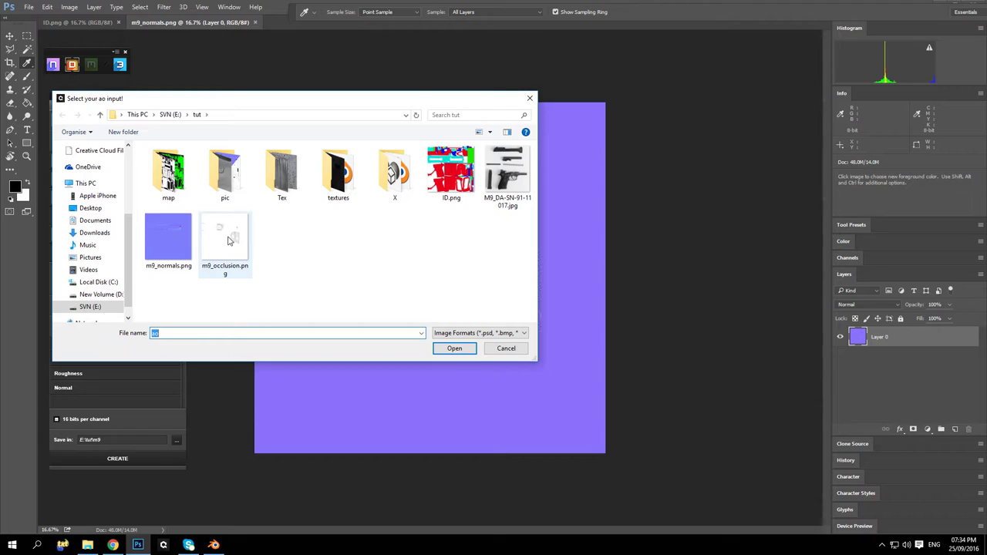
pyautogui.click(228, 240)
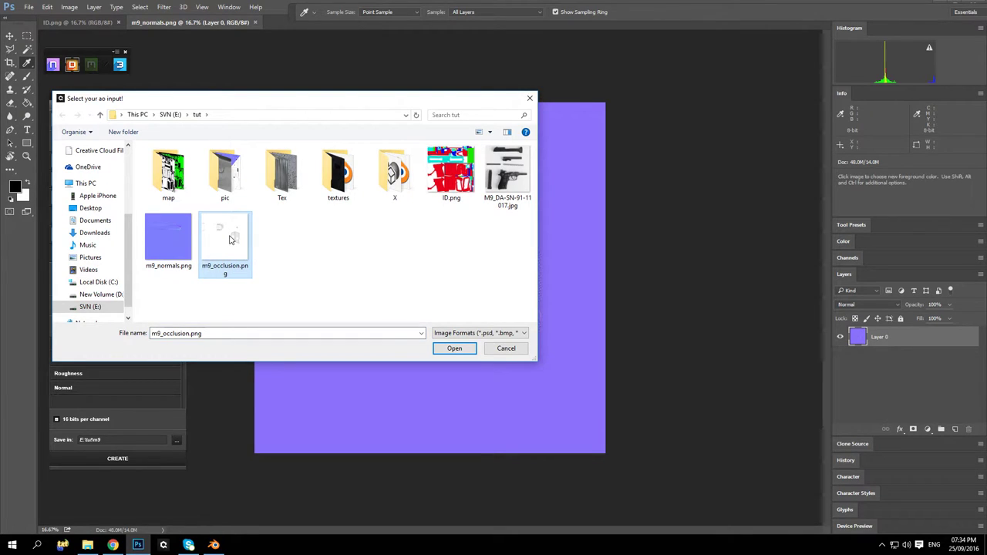
pyautogui.doubleClick(229, 240)
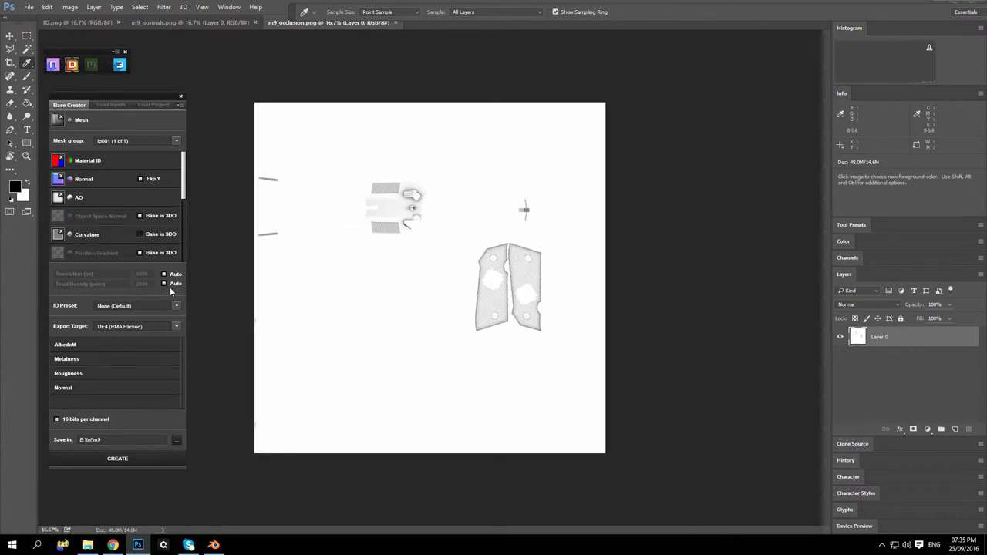
pyautogui.click(160, 330)
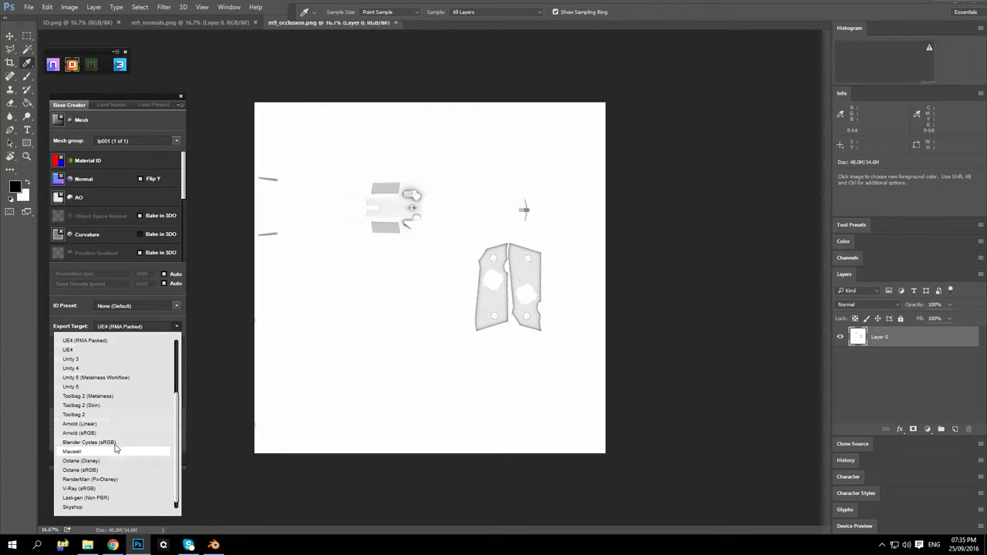
pyautogui.scroll(3, 128, 463)
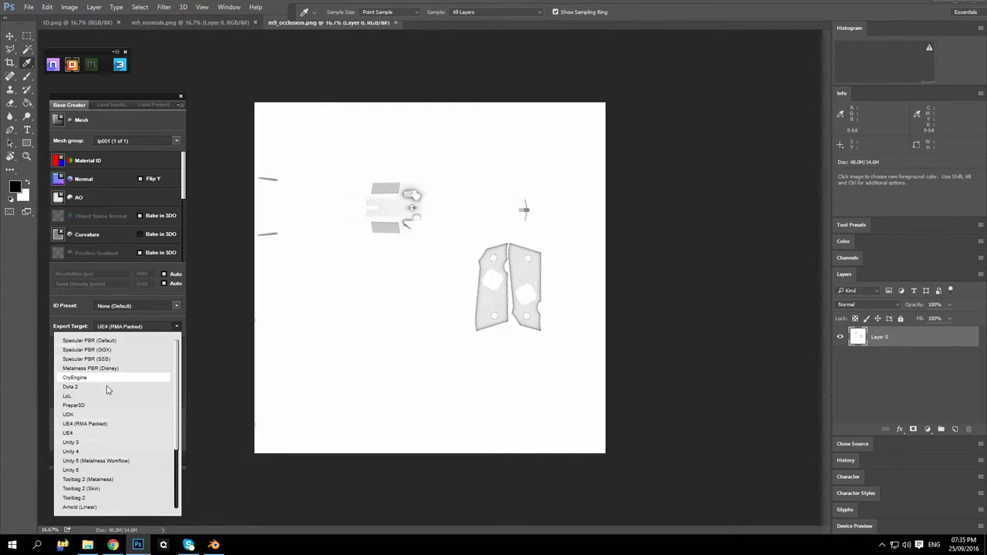
pyautogui.click(47, 337)
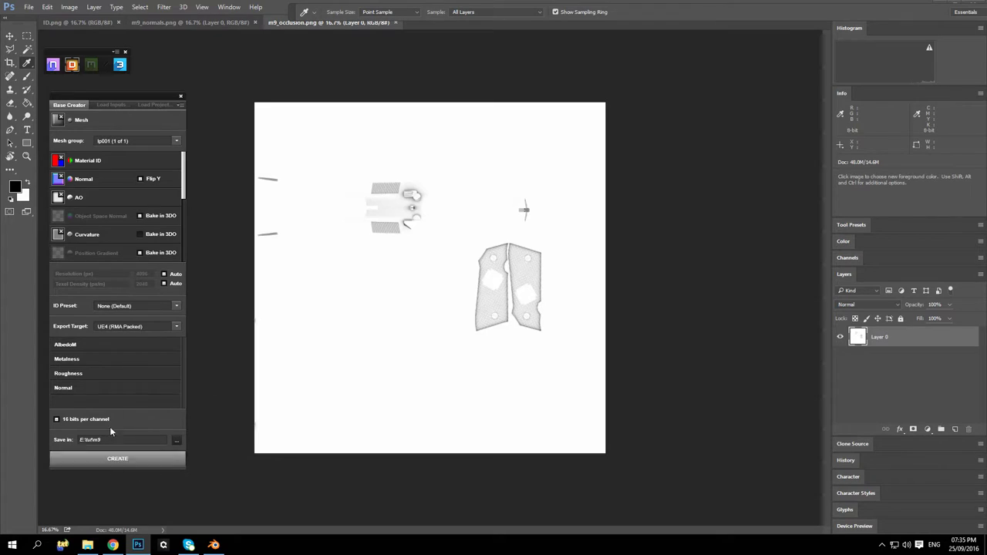
# Create the base project from the loaded inputs and move the DDO layer panel clear of the tools.
pyautogui.click(142, 465)
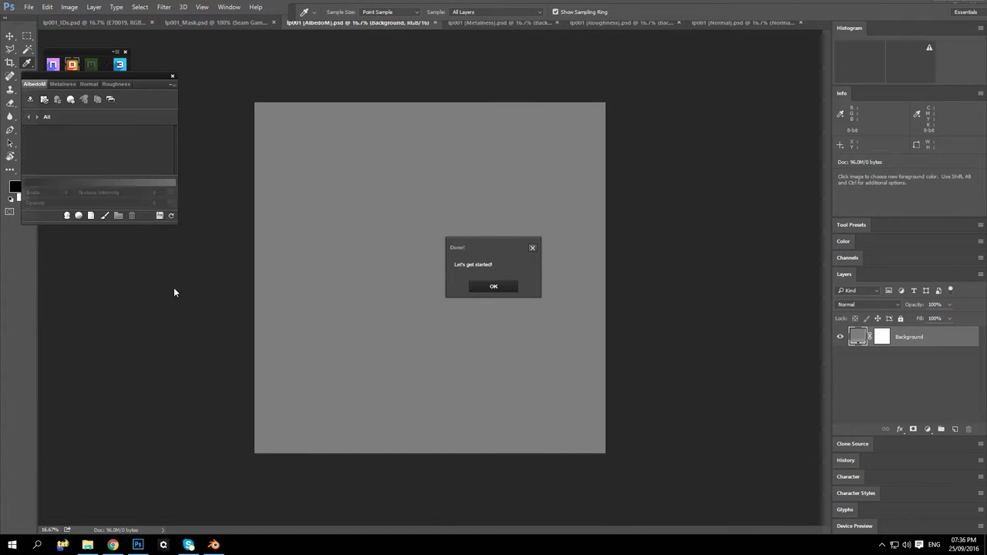
pyautogui.click(497, 287)
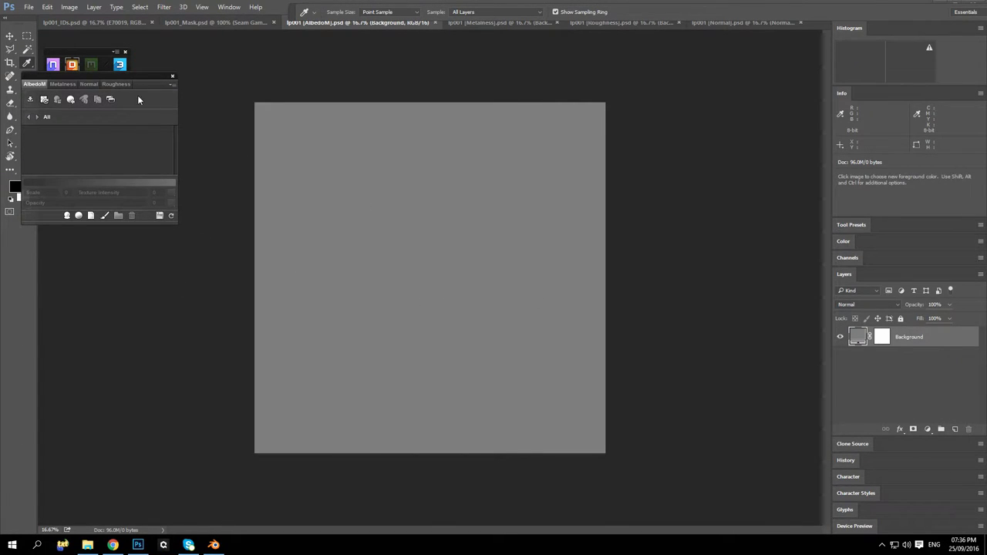
pyautogui.moveTo(134, 75); pyautogui.dragTo(164, 91)
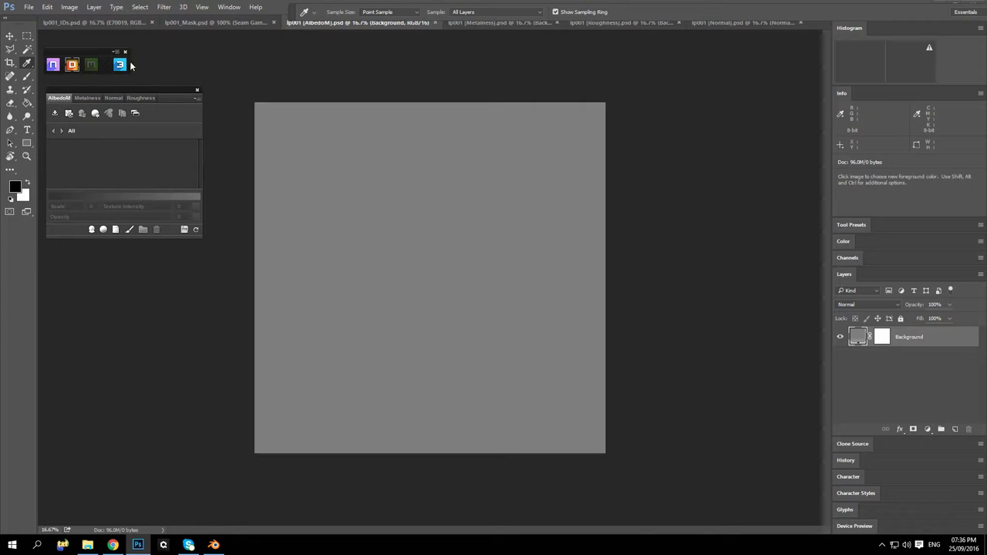
# Open the 3DO preview of the pistol and show the model from its side.
pyautogui.click(120, 66)
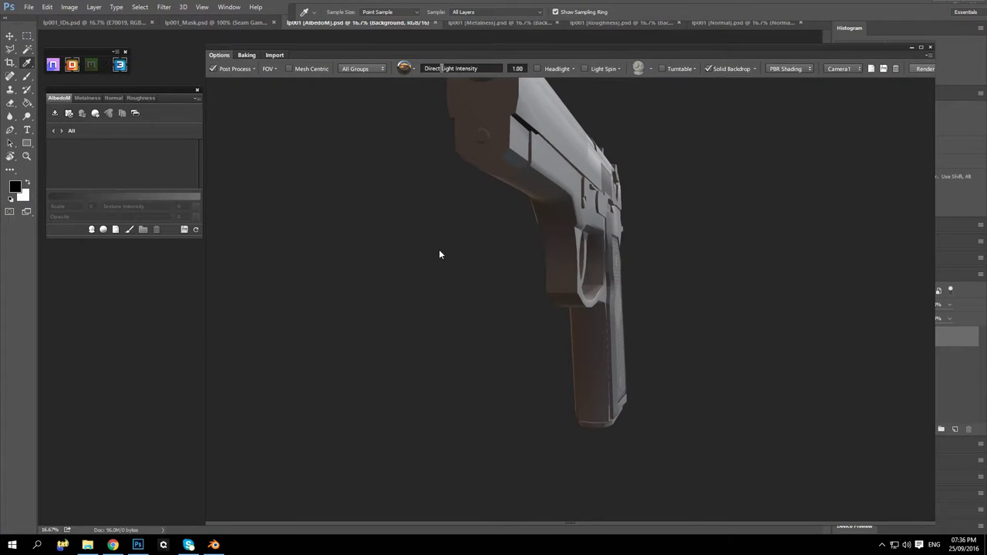
pyautogui.moveTo(415, 219); pyautogui.dragTo(588, 244)
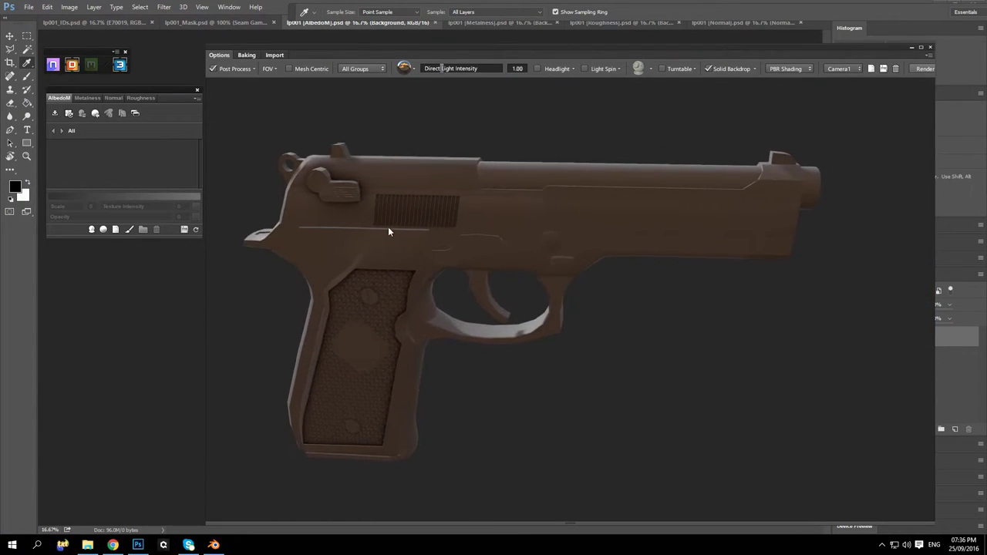
pyautogui.moveTo(435, 260); pyautogui.dragTo(551, 218)
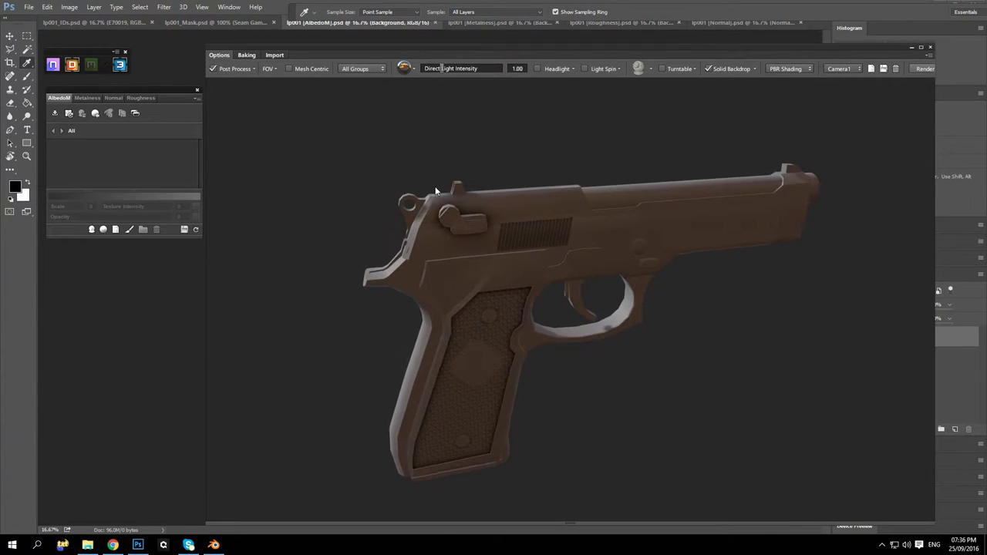
# Search the material library for "gun" and apply Generic Gun Metal to the pistol.
pyautogui.click(92, 230)
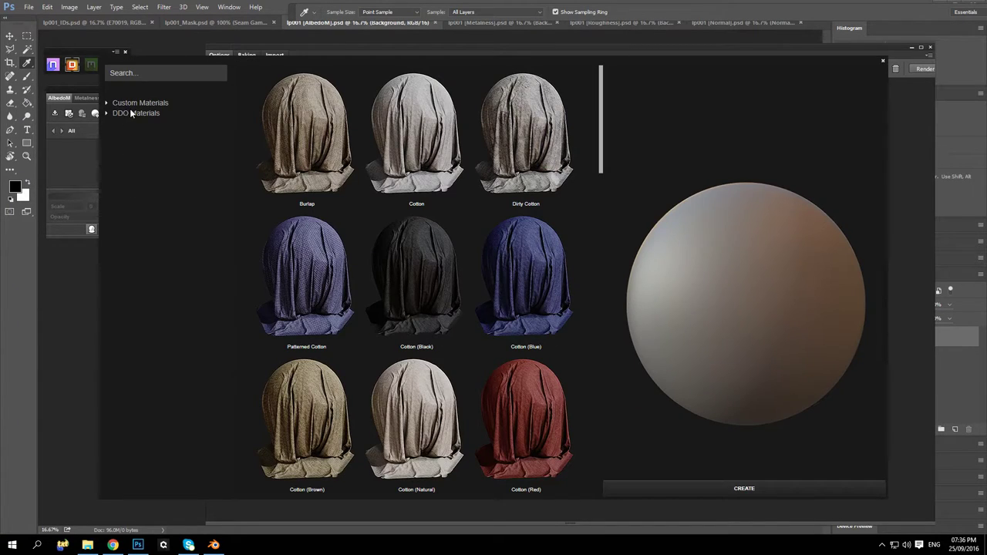
pyautogui.click(138, 73)
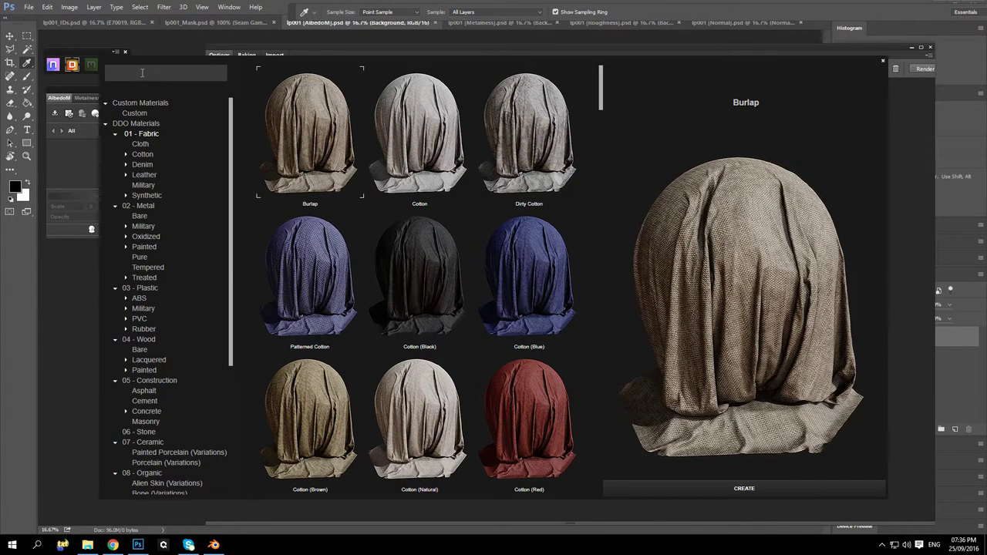
pyautogui.press('Return')
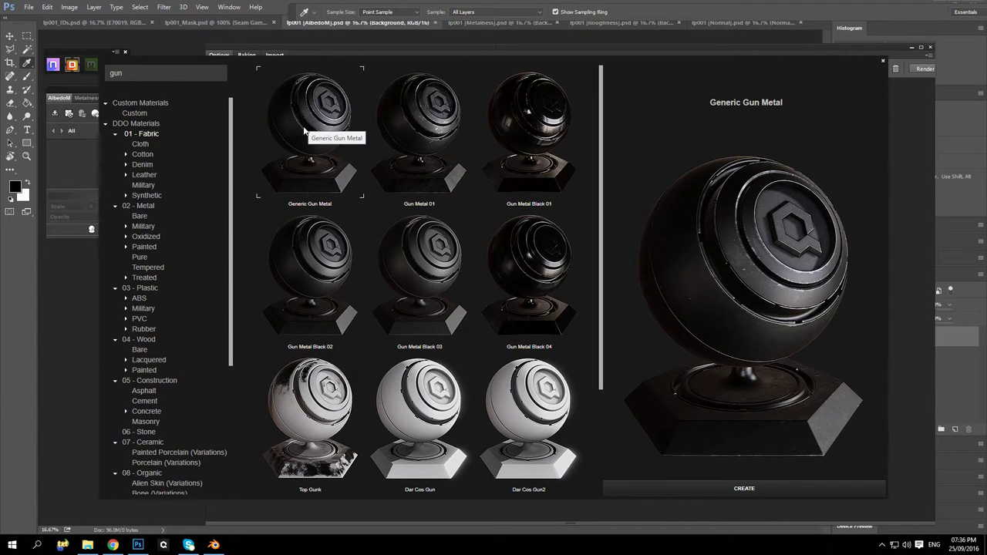
pyautogui.doubleClick(307, 123)
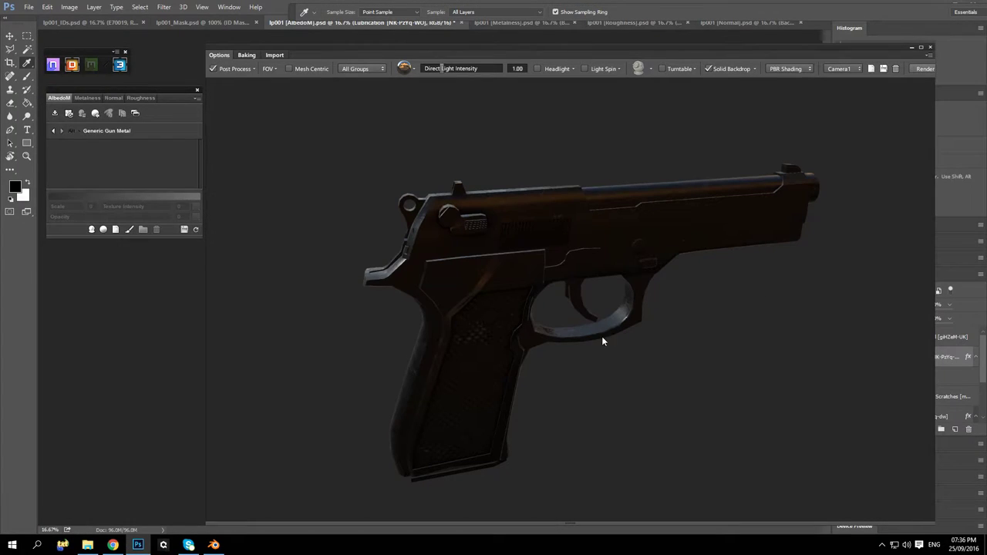
# Inspect the gun metal finish on the pistol and mask the Generic Gun Metal group to the E70019 ID colour.
pyautogui.moveTo(586, 304); pyautogui.dragTo(636, 304)
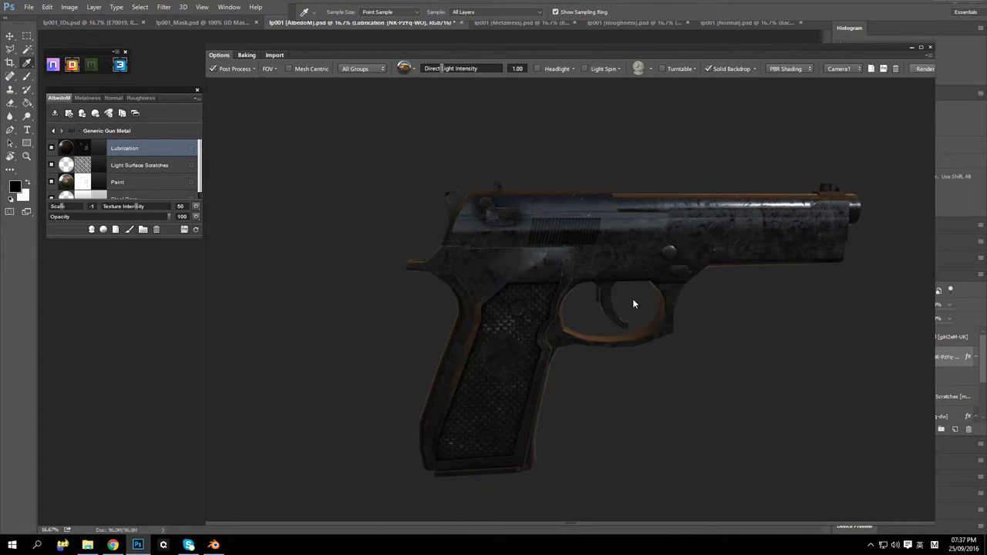
pyautogui.moveTo(632, 303)
pyautogui.mouseDown()
pyautogui.moveTo(643, 333)
pyautogui.moveTo(672, 308)
pyautogui.moveTo(698, 307)
pyautogui.moveTo(718, 333)
pyautogui.moveTo(661, 341)
pyautogui.moveTo(631, 321)
pyautogui.moveTo(637, 295)
pyautogui.moveTo(622, 323)
pyautogui.moveTo(663, 301)
pyautogui.moveTo(522, 321)
pyautogui.moveTo(654, 359)
pyautogui.moveTo(655, 275)
pyautogui.moveTo(623, 399)
pyautogui.moveTo(384, 245)
pyautogui.moveTo(674, 356)
pyautogui.moveTo(702, 336)
pyautogui.moveTo(601, 348)
pyautogui.moveTo(618, 314)
pyautogui.mouseUp()
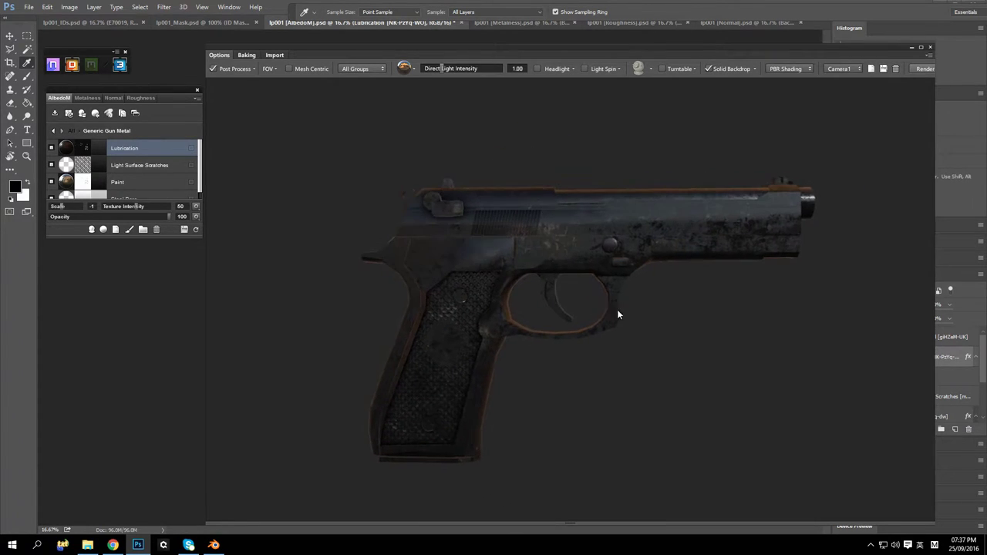
pyautogui.moveTo(590, 223); pyautogui.dragTo(615, 337)
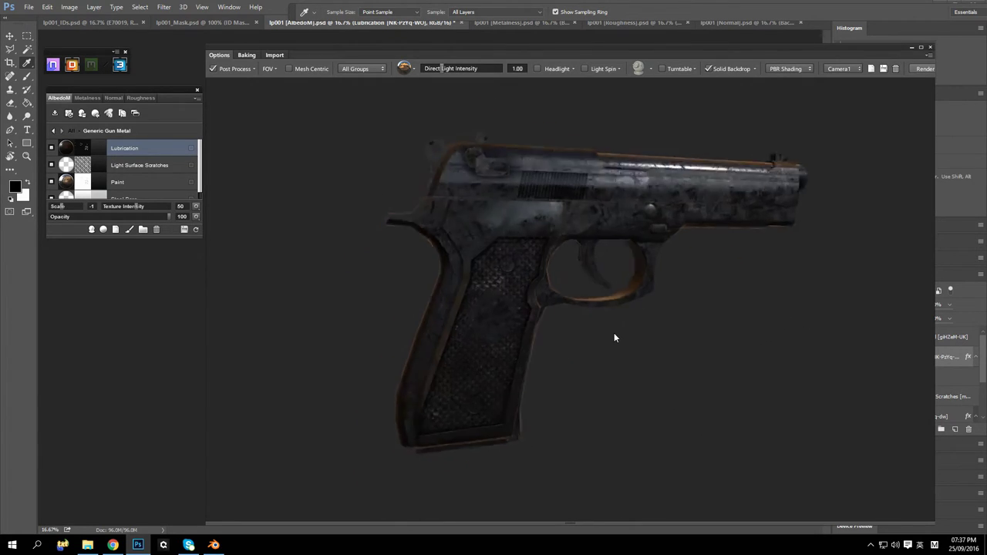
pyautogui.click(54, 132)
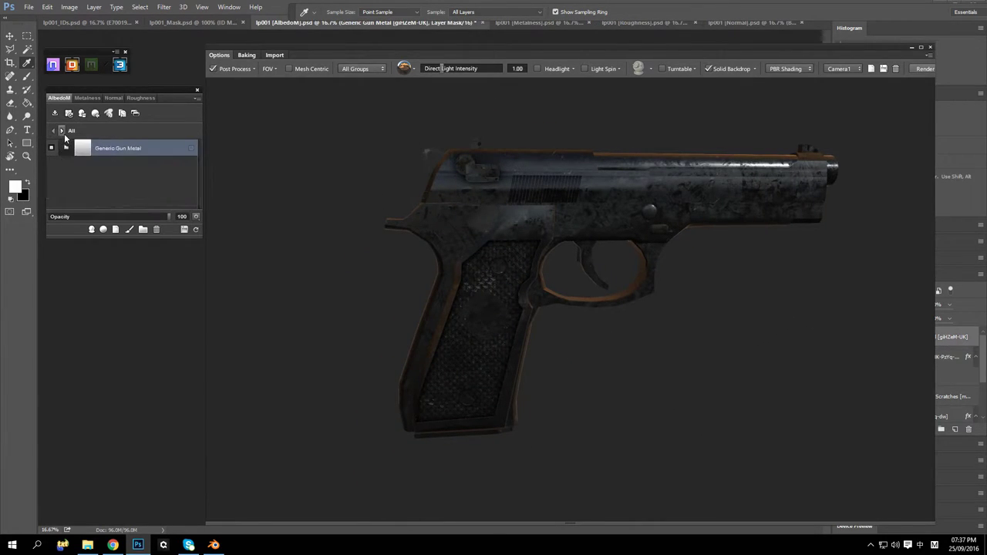
pyautogui.rightClick(140, 151)
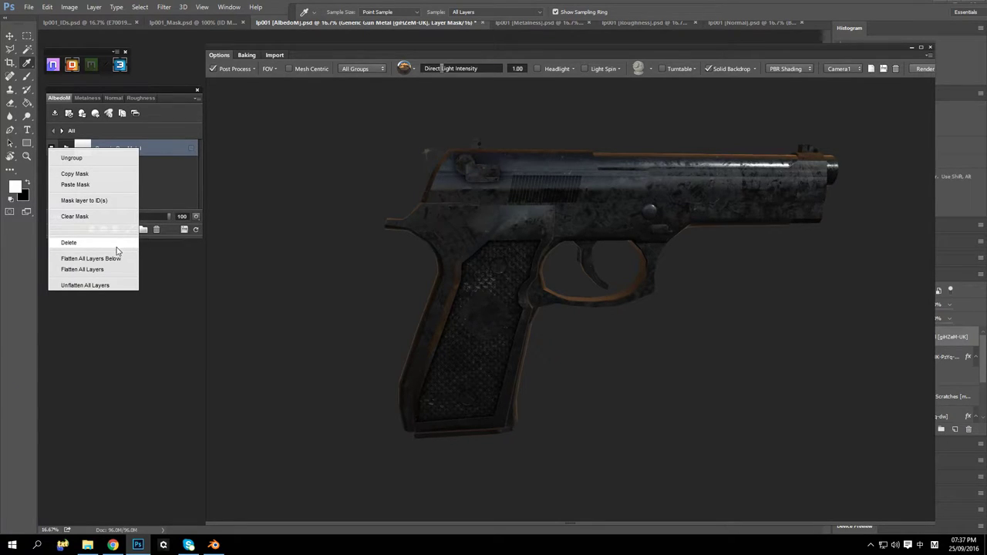
pyautogui.click(164, 185)
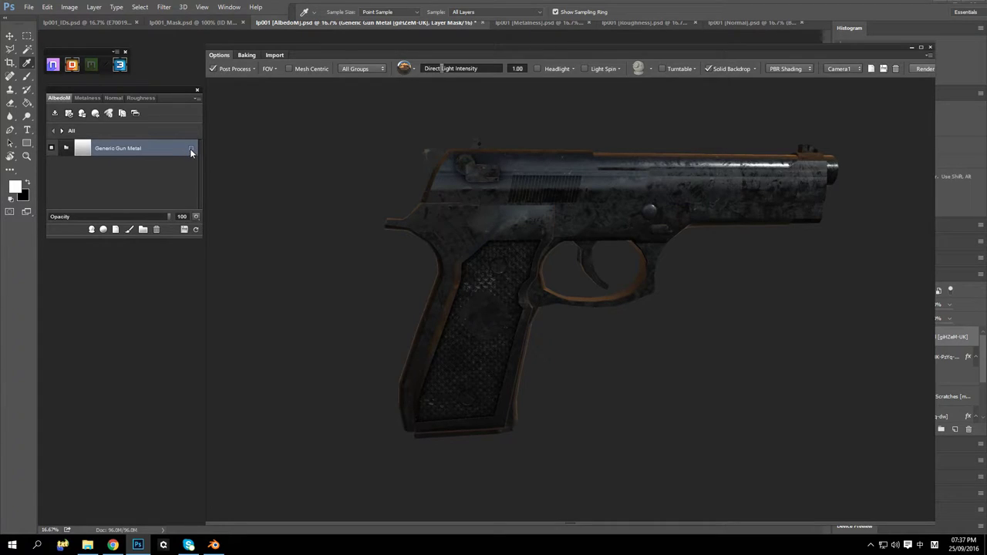
pyautogui.click(189, 148)
pyautogui.click(192, 148)
pyautogui.click(192, 149)
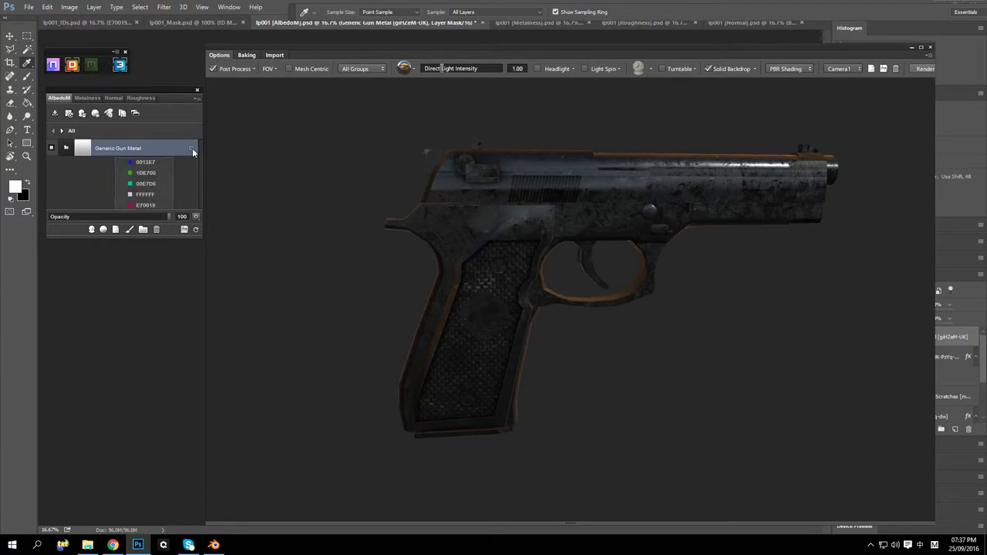
pyautogui.click(131, 205)
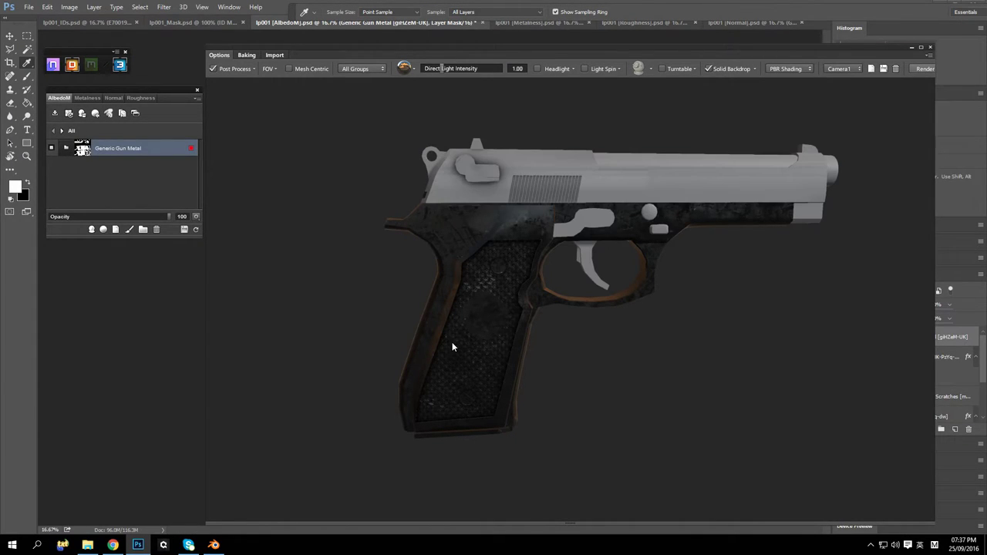
# Search the material library for "gun", apply Gun Metal 01 to the whole pistol and return to the top-level material list.
pyautogui.moveTo(753, 326); pyautogui.dragTo(616, 327)
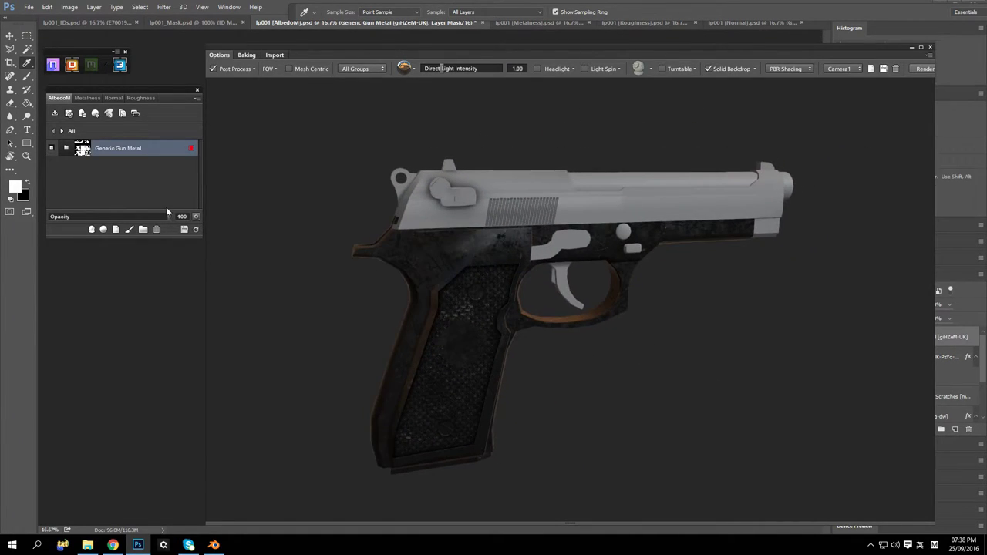
pyautogui.click(90, 232)
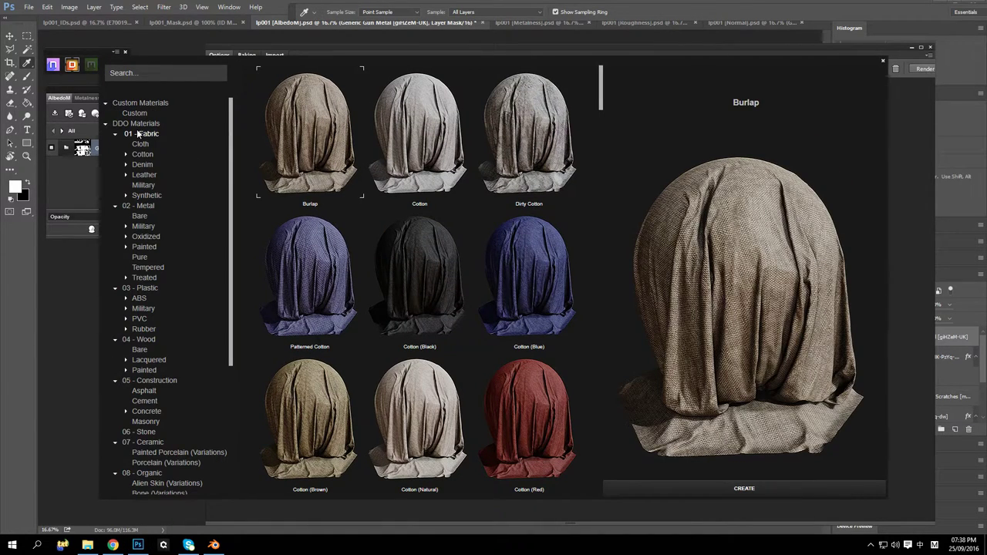
pyautogui.click(155, 72)
pyautogui.write('gun')
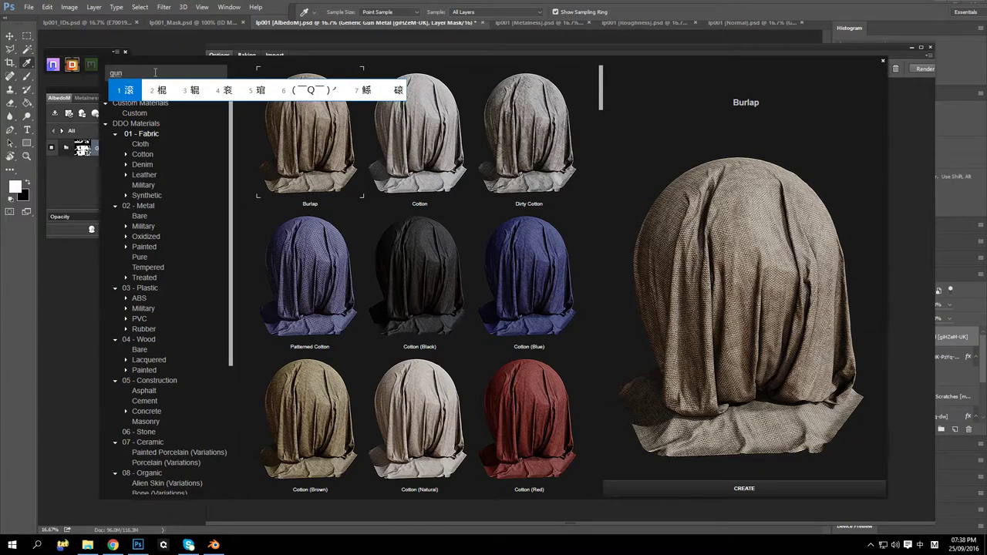
pyautogui.press('Escape')
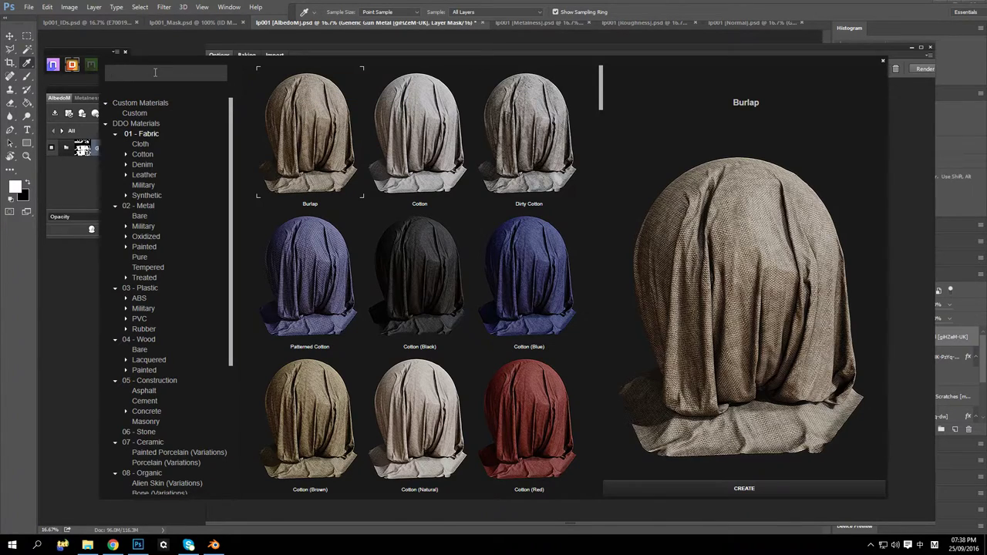
pyautogui.hotkey('alt', 'shift')
pyautogui.write('gun')
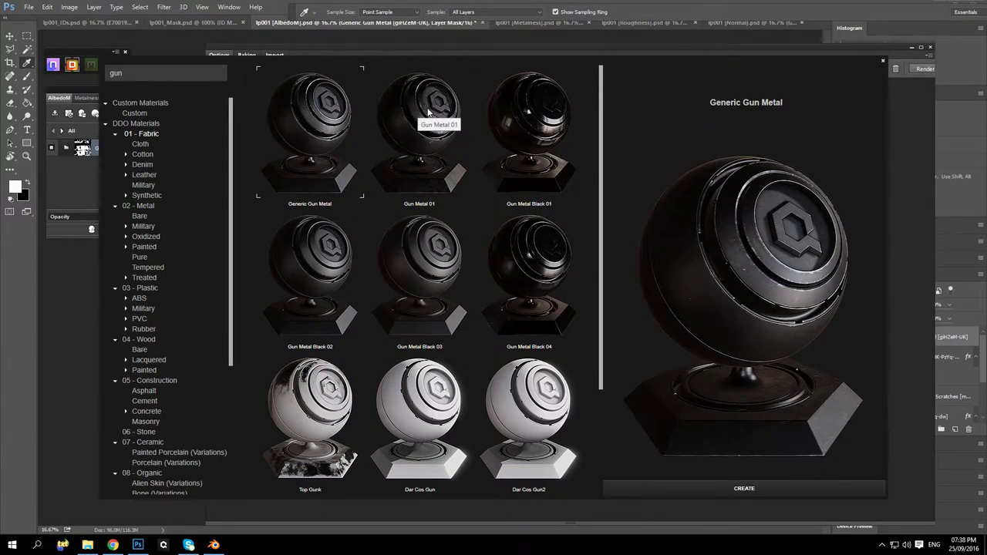
pyautogui.doubleClick(428, 113)
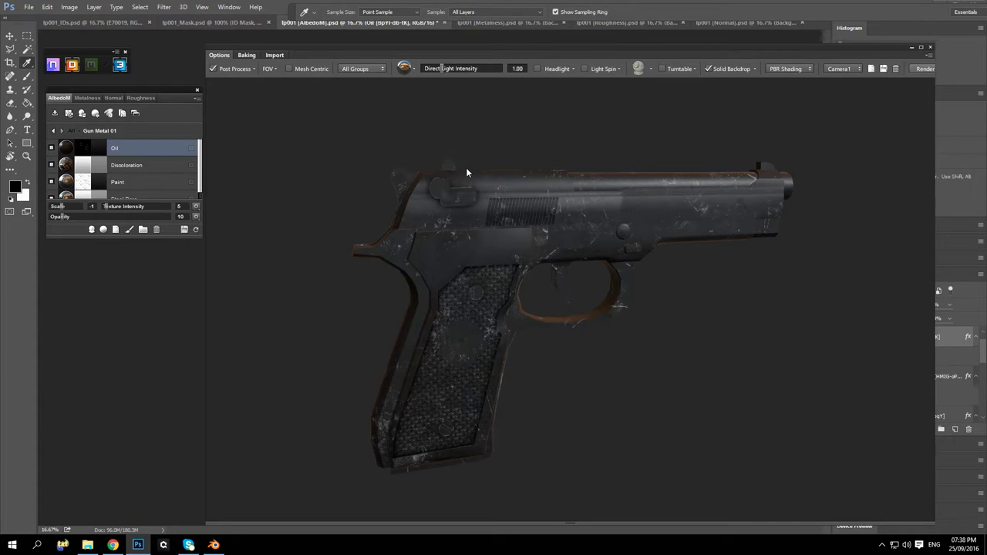
pyautogui.moveTo(484, 183); pyautogui.dragTo(524, 196)
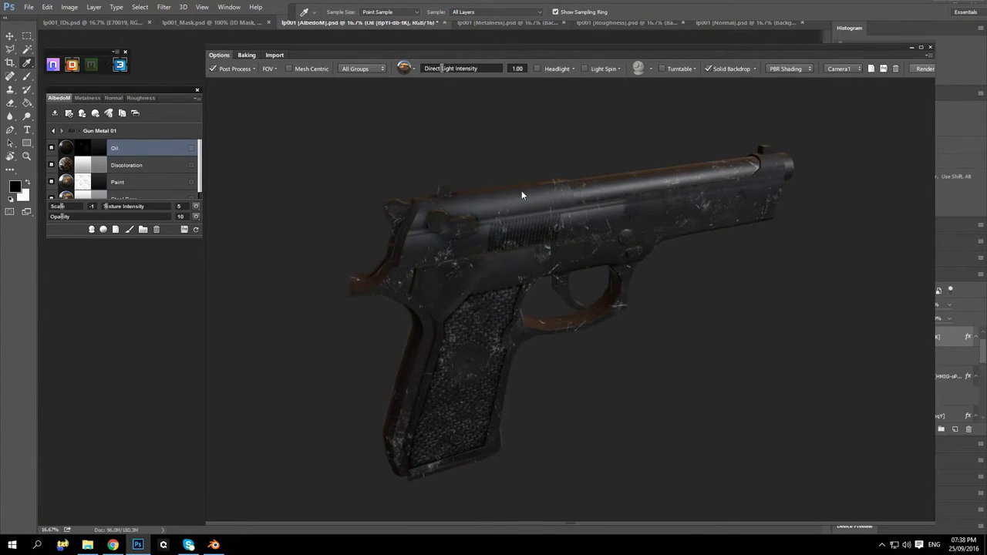
pyautogui.click(54, 131)
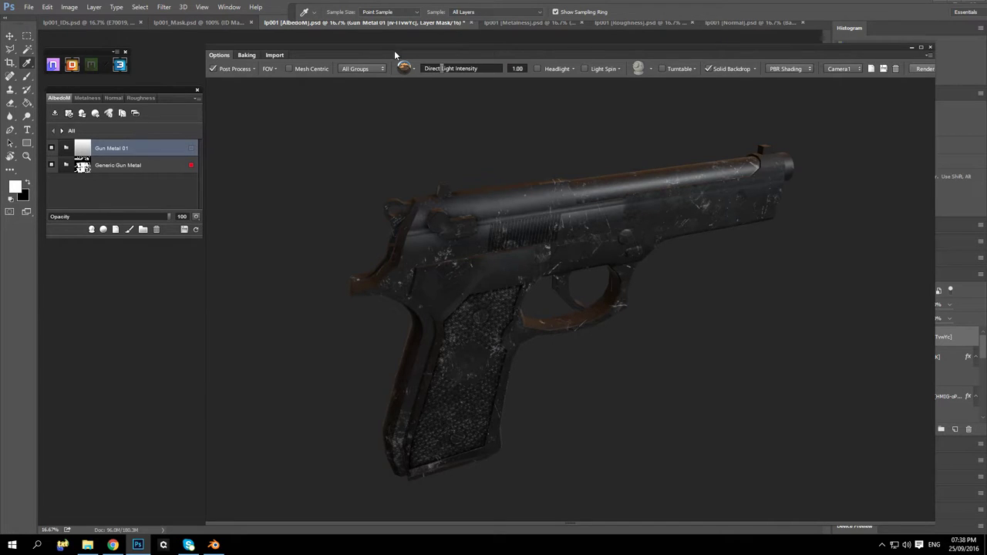
# Move the 3DO preview aside, examine the albedo, metalness, normal and roughness maps, and bring the preview back beside the DDO layer panel.
pyautogui.moveTo(394, 50); pyautogui.dragTo(421, 56)
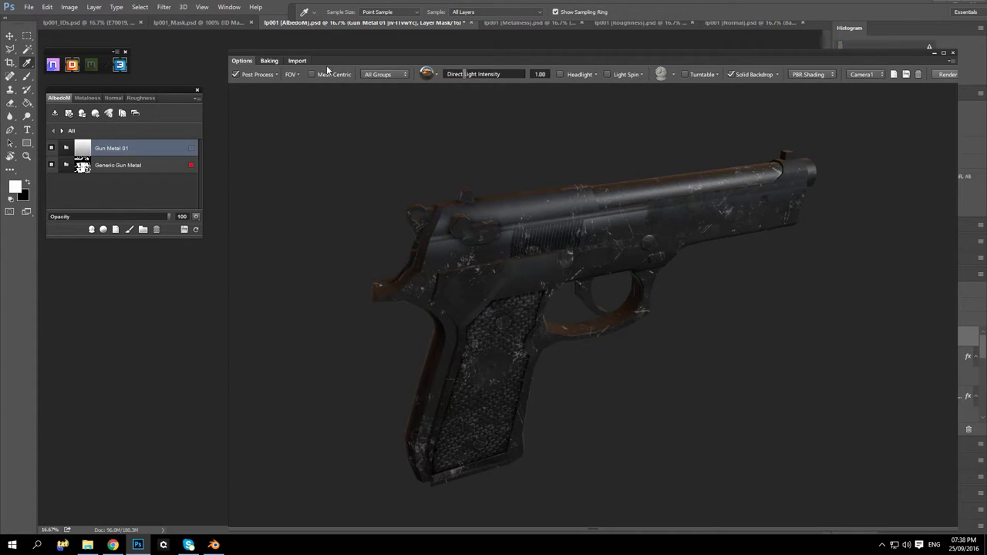
pyautogui.moveTo(333, 51); pyautogui.dragTo(1, 86)
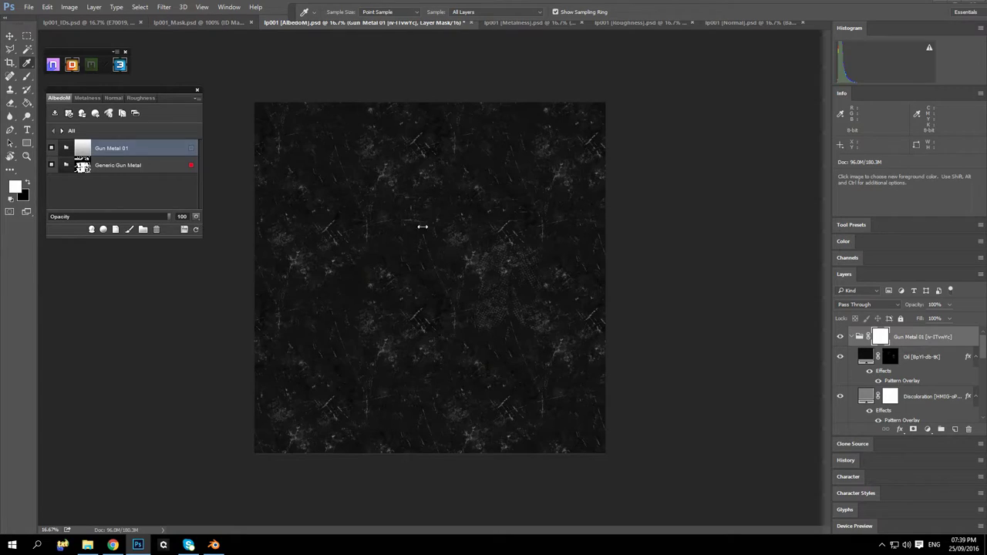
pyautogui.click(87, 98)
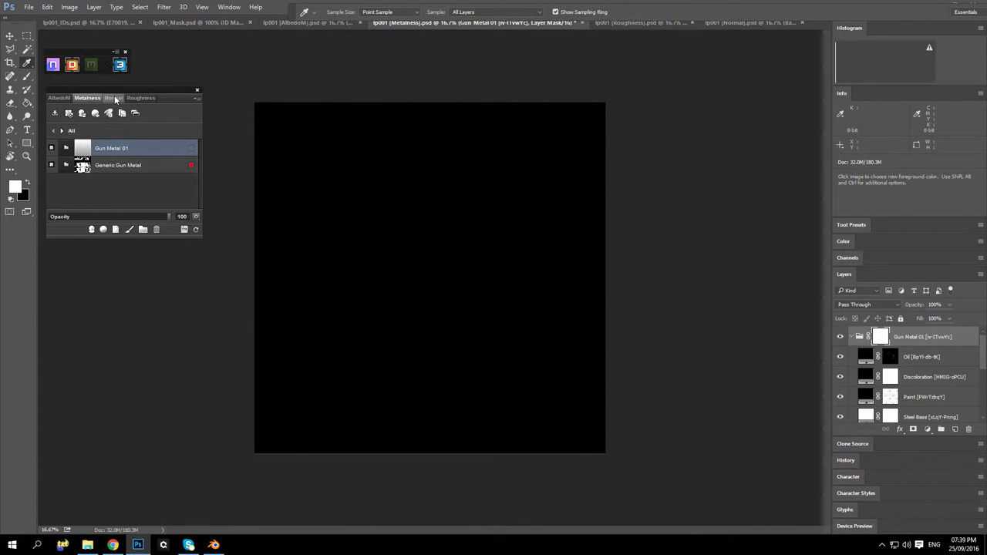
pyautogui.click(115, 99)
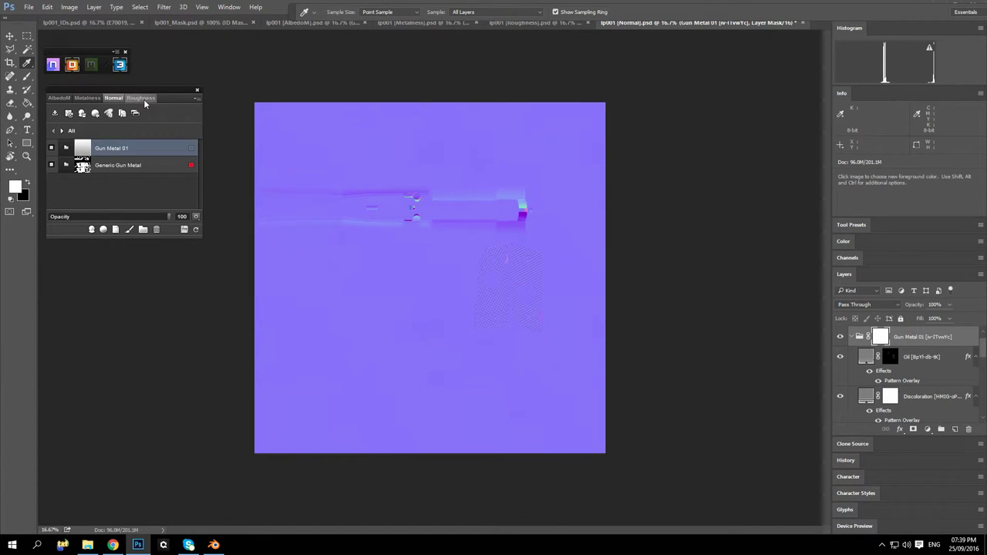
pyautogui.click(142, 99)
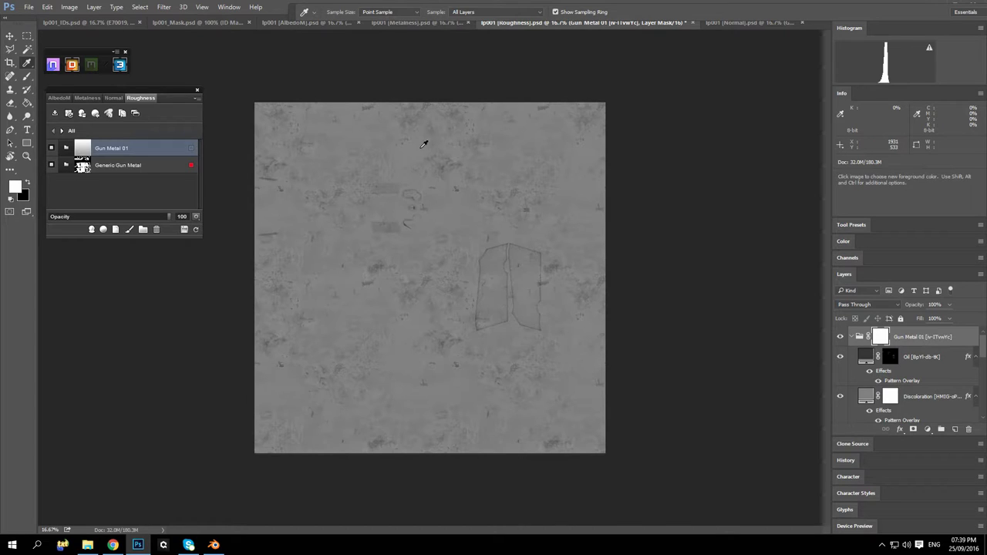
pyautogui.click(100, 99)
pyautogui.click(66, 100)
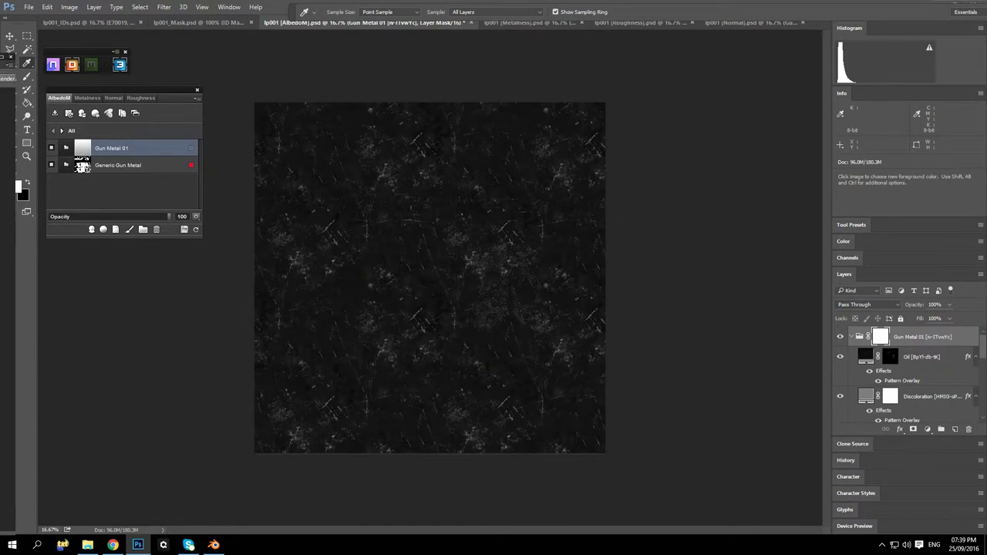
pyautogui.moveTo(260, 119); pyautogui.dragTo(685, 40)
pyautogui.moveTo(552, 337); pyautogui.dragTo(398, 263)
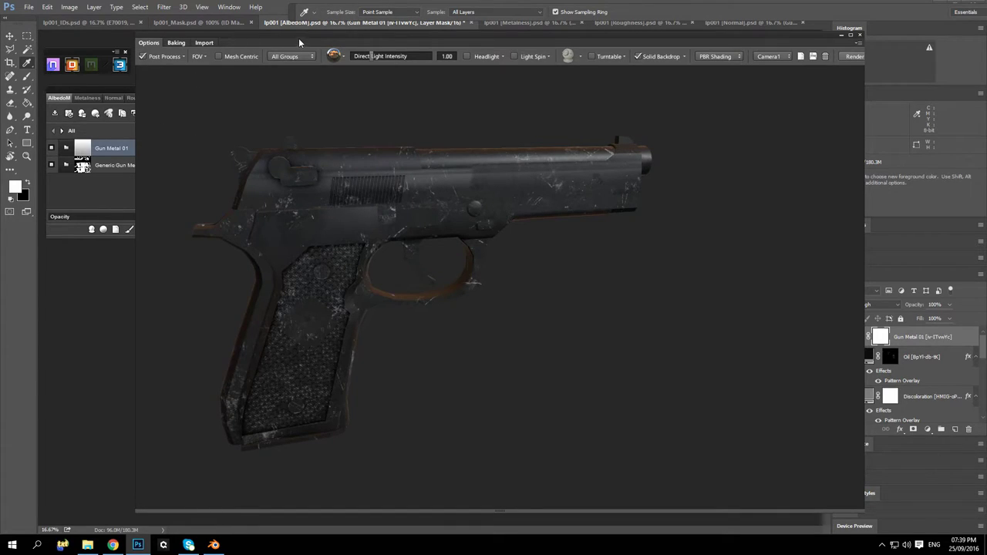
pyautogui.moveTo(298, 38); pyautogui.dragTo(392, 32)
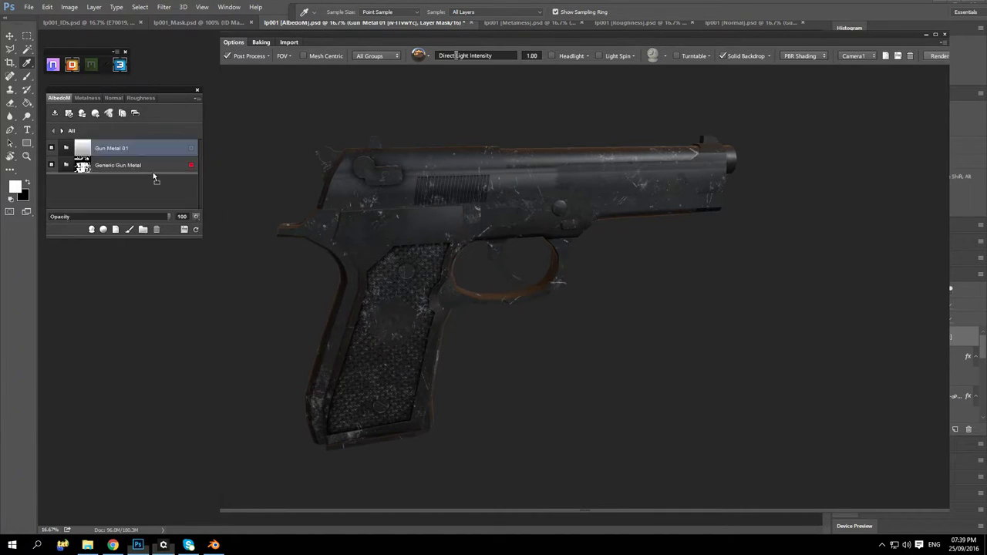
# Place the Generic Gun Metal group above Gun Metal 01 and check the result on the pistol.
pyautogui.moveTo(152, 172); pyautogui.dragTo(153, 146)
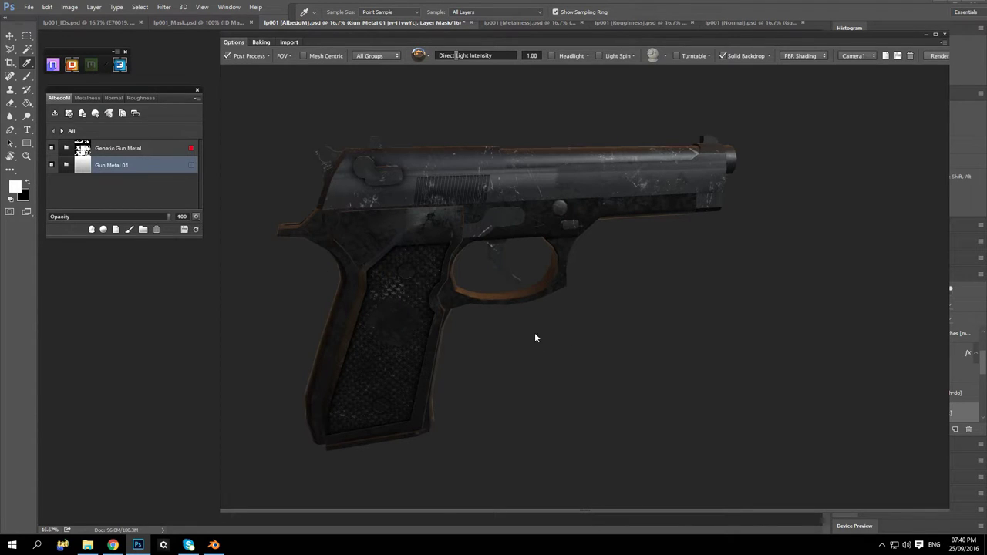
pyautogui.moveTo(603, 336); pyautogui.dragTo(438, 326)
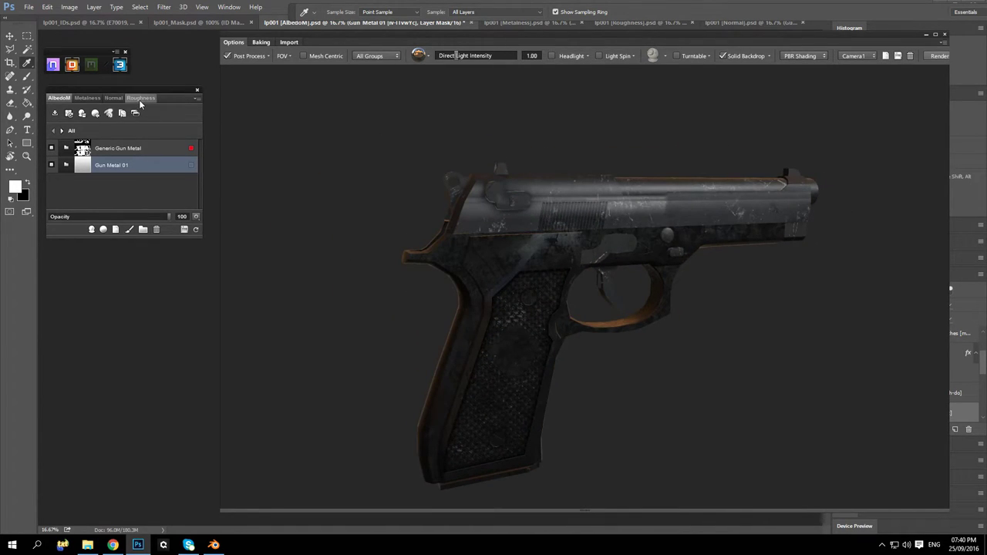
# Set the Generic Gun Metal group's opacity to 55 in the roughness map and check the pistol's shine.
pyautogui.click(140, 99)
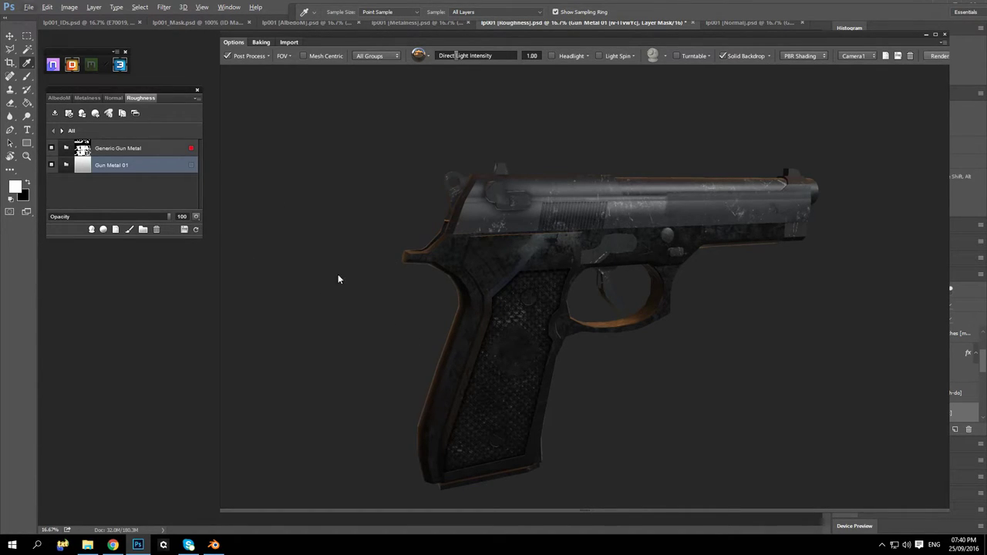
pyautogui.click(140, 149)
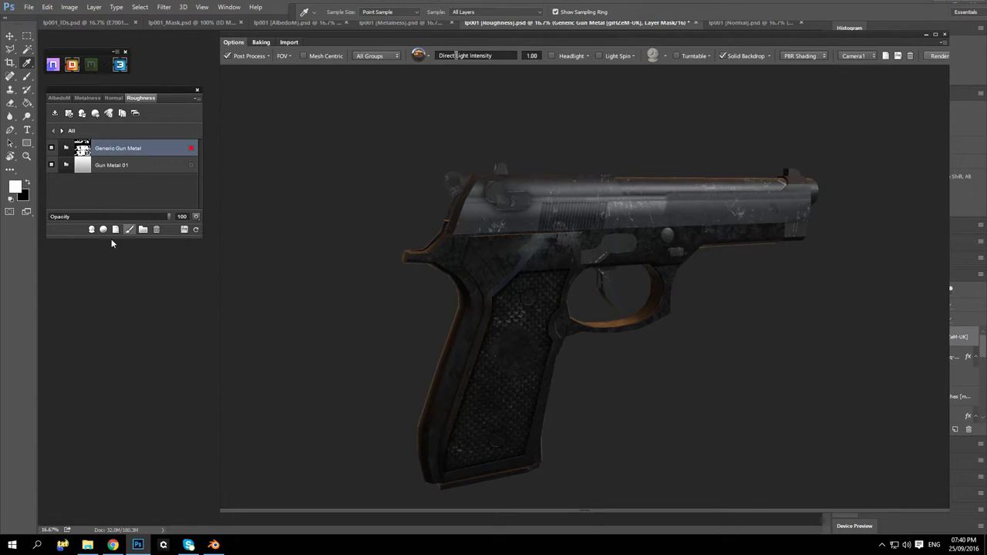
pyautogui.moveTo(169, 216); pyautogui.dragTo(100, 221)
pyautogui.moveTo(393, 309); pyautogui.dragTo(524, 297)
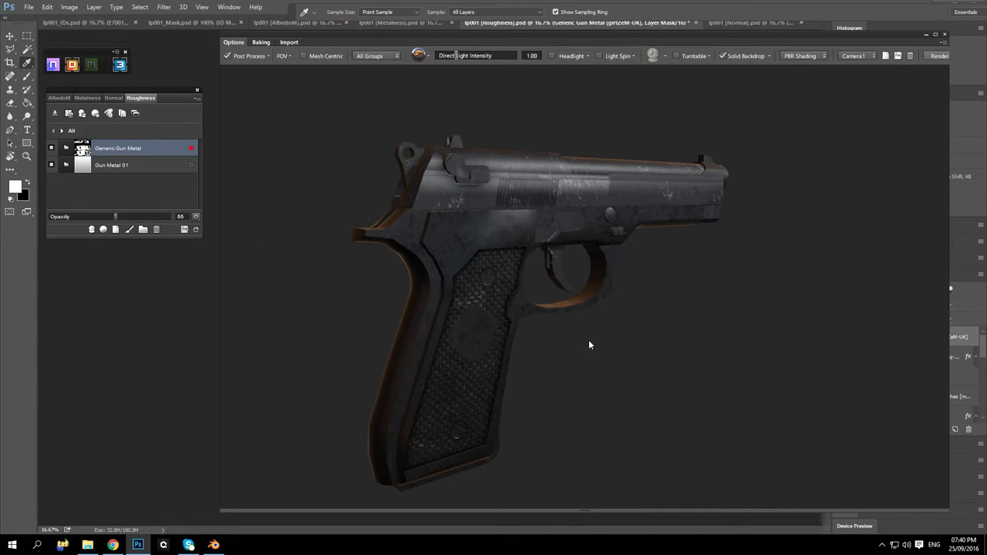
pyautogui.moveTo(688, 345); pyautogui.dragTo(517, 270)
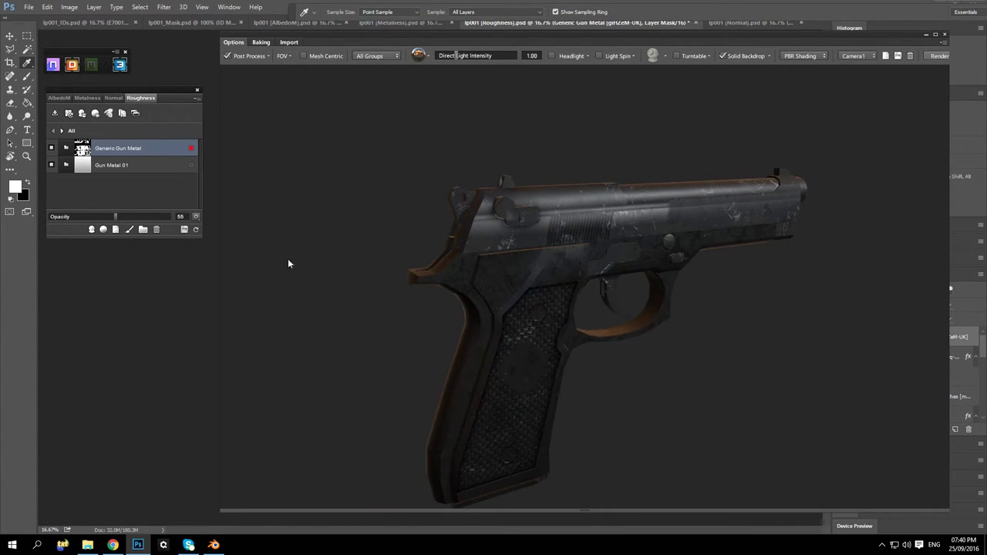
# Delete the Gun Metal 01 group from the DDO project.
pyautogui.click(154, 166)
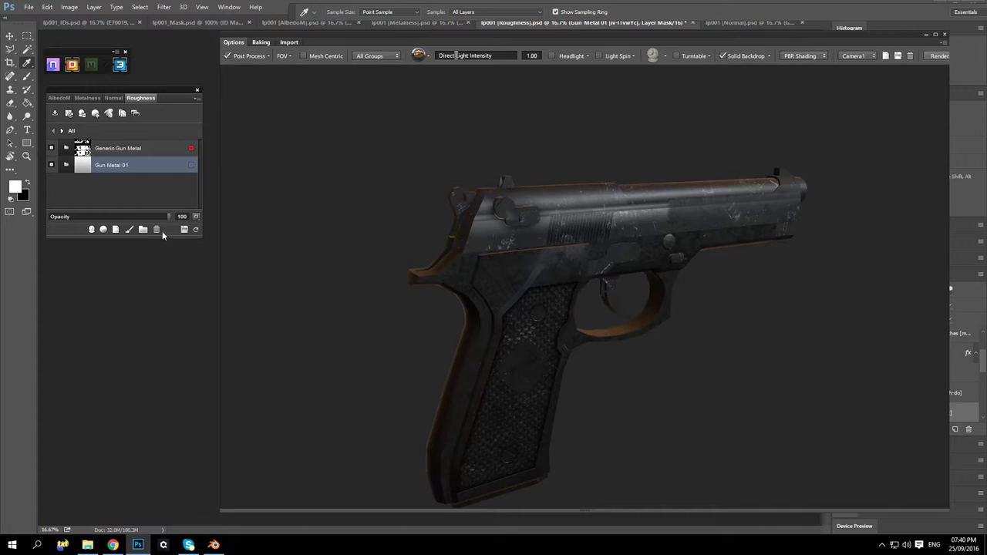
pyautogui.click(157, 229)
pyautogui.click(452, 309)
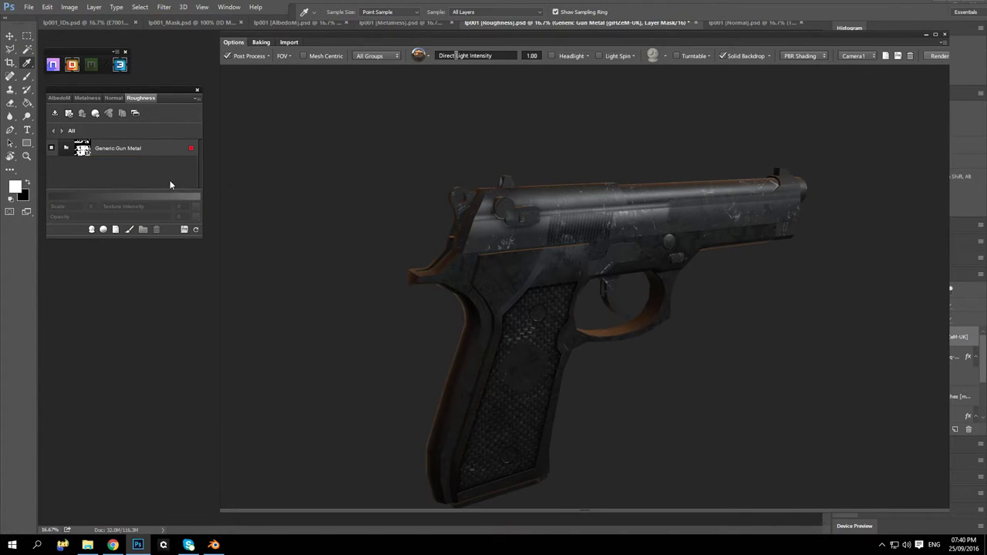
# Search the material library for "gun" and add the Generic Gun Metal material to the project.
pyautogui.click(92, 229)
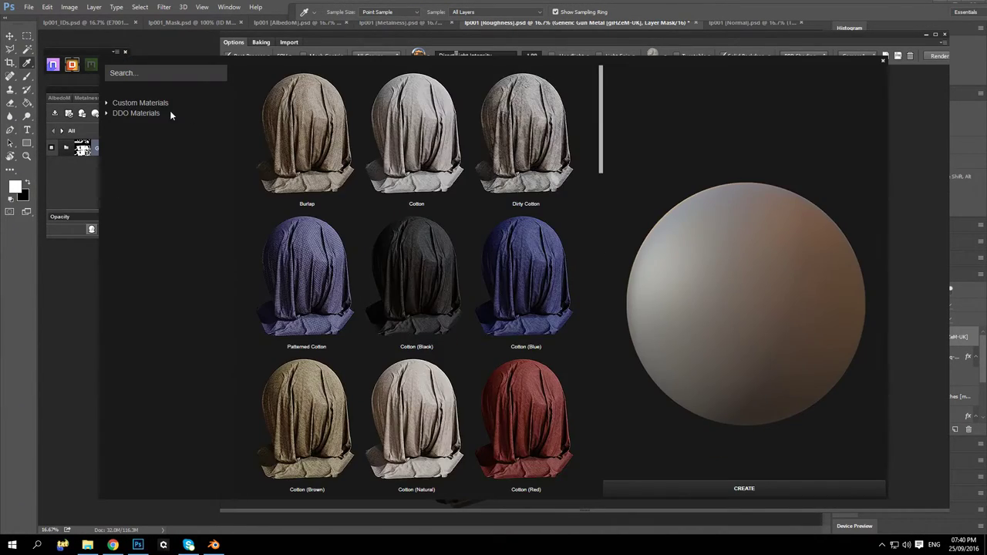
pyautogui.click(117, 72)
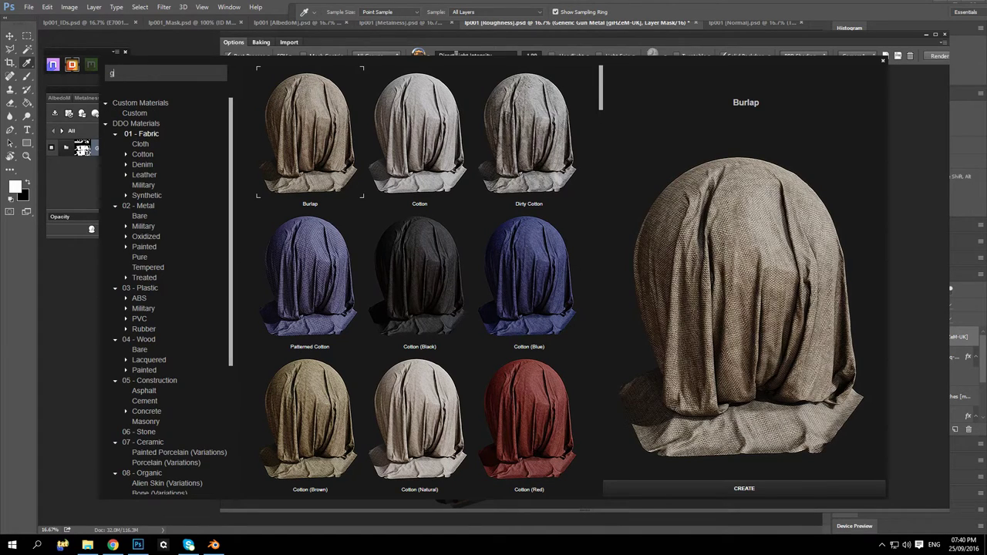
pyautogui.write('gun')
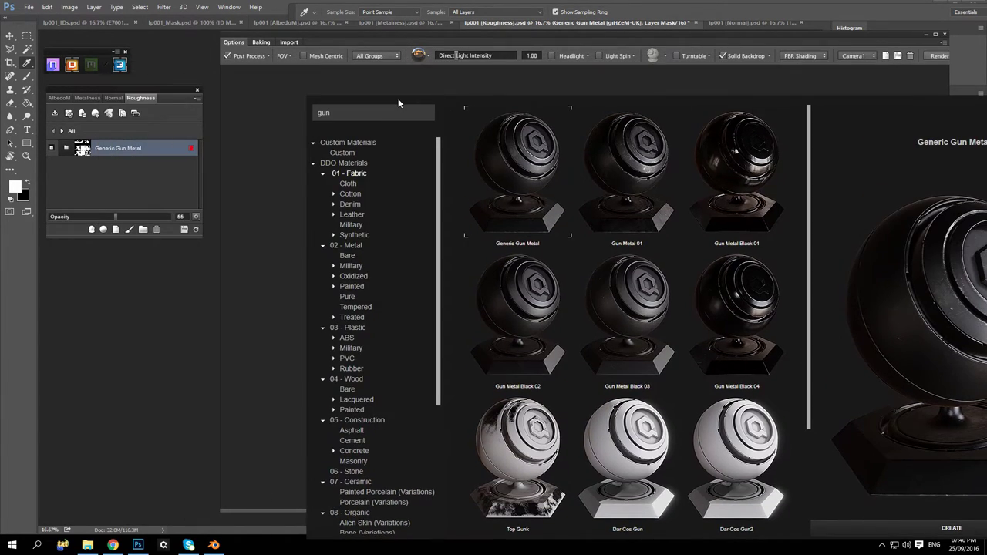
pyautogui.moveTo(392, 97); pyautogui.dragTo(310, 71)
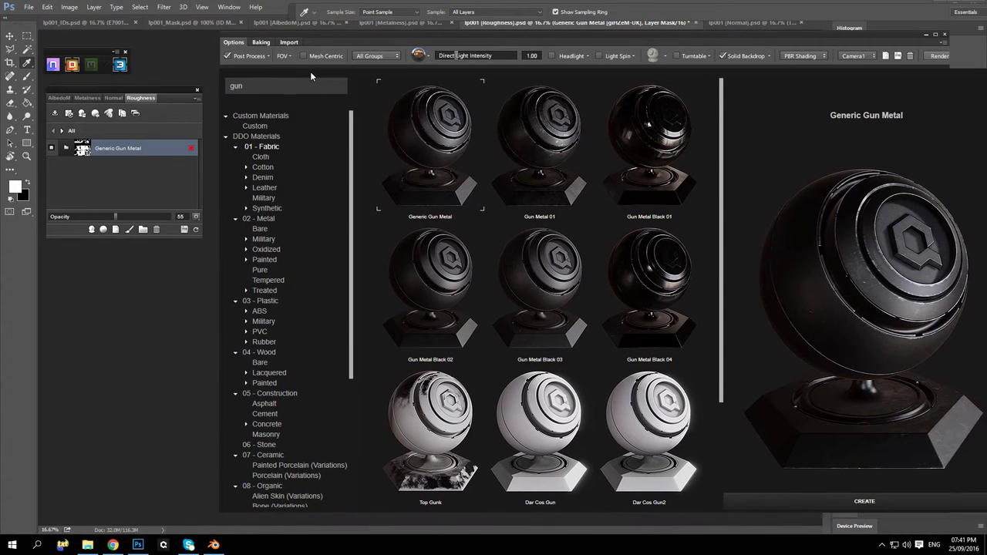
pyautogui.doubleClick(430, 157)
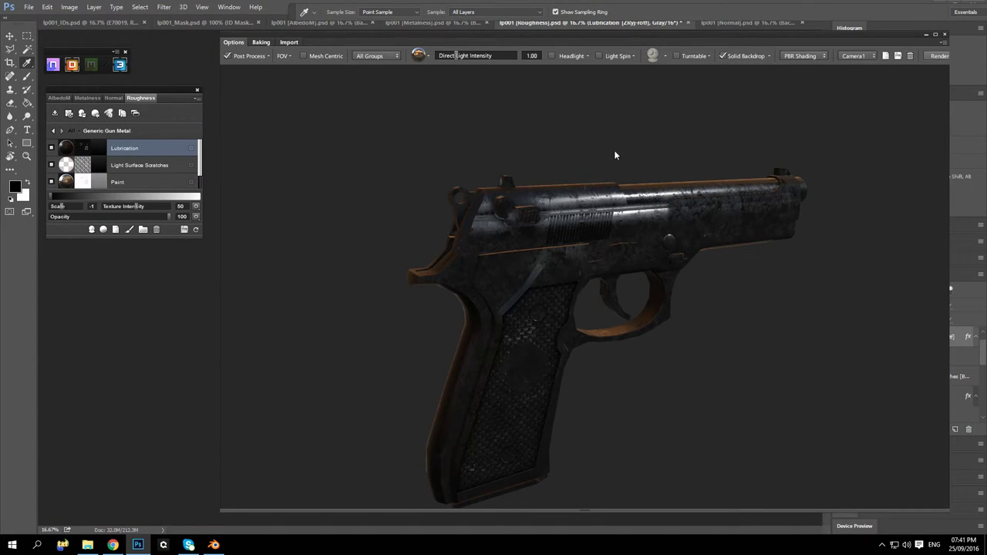
# Return to the list of all groups and mask the new Generic Gun Metal group to ID colour 00E7D6.
pyautogui.moveTo(627, 165); pyautogui.dragTo(624, 142)
pyautogui.click(53, 131)
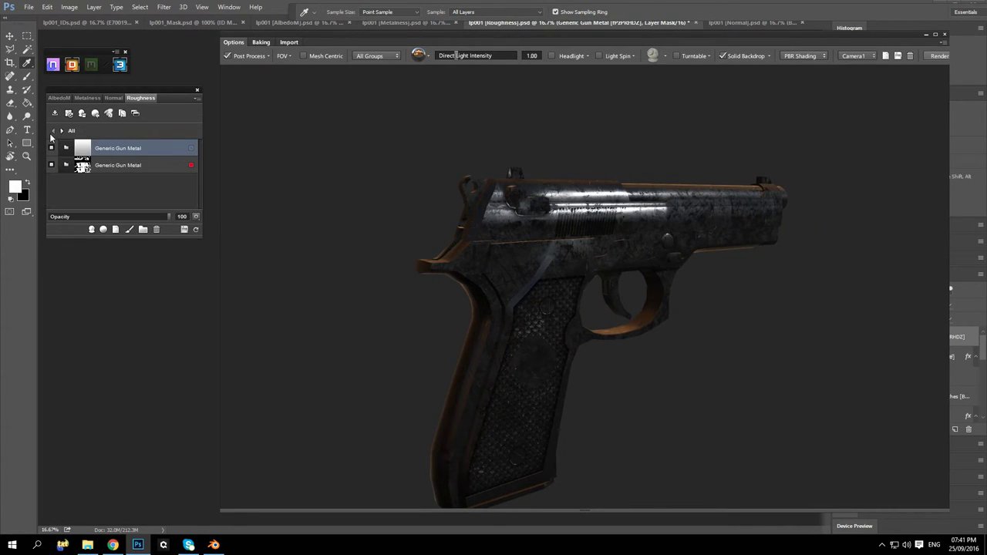
pyautogui.click(191, 150)
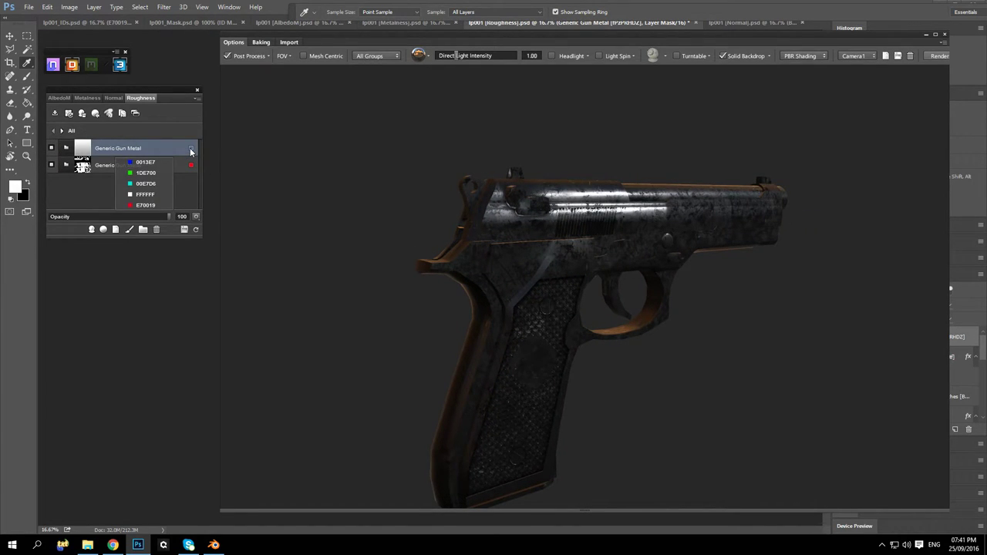
pyautogui.click(147, 183)
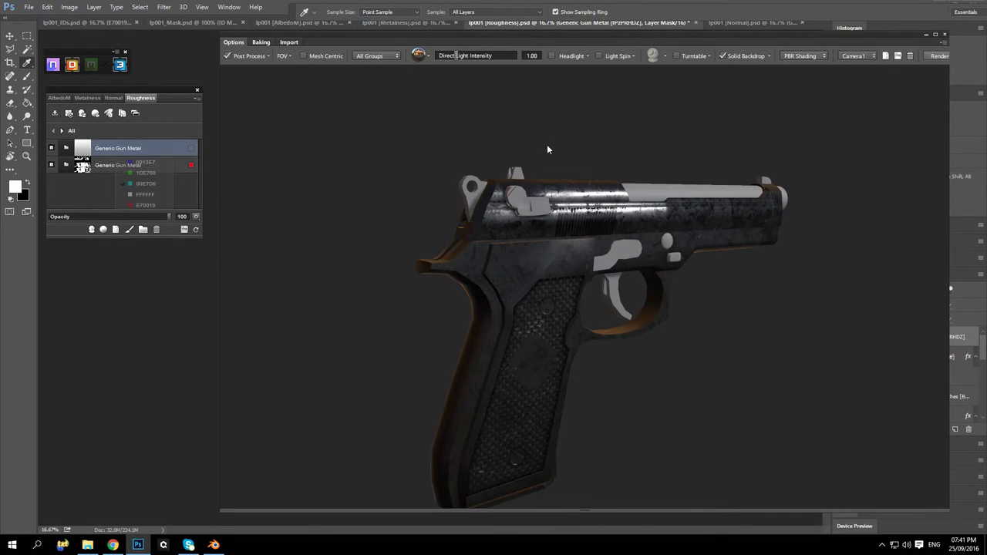
# Set the new Generic Gun Metal group's opacity to 55 in the roughness map and check the pistol's slide.
pyautogui.moveTo(627, 144); pyautogui.dragTo(259, 169)
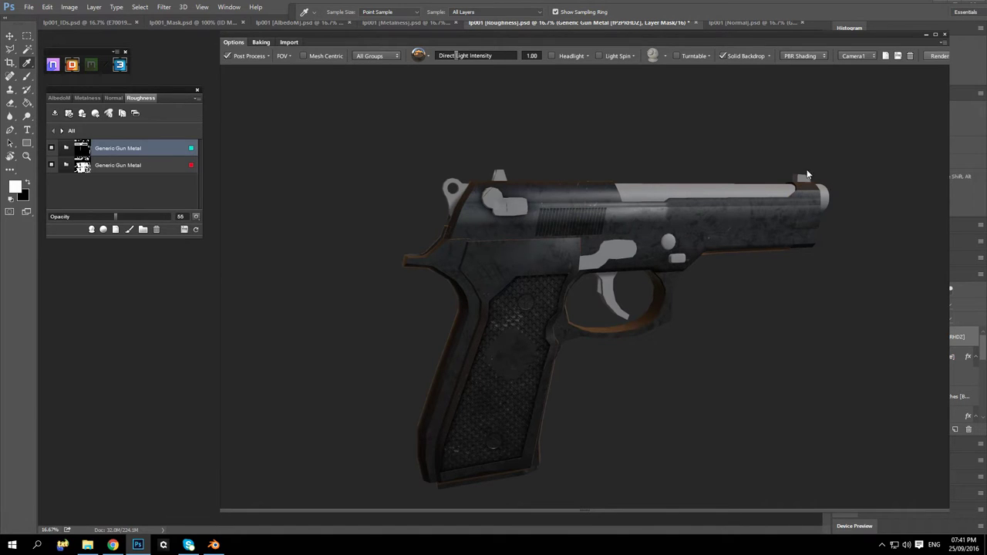
pyautogui.moveTo(674, 144); pyautogui.dragTo(690, 200)
pyautogui.moveTo(589, 168); pyautogui.dragTo(601, 185)
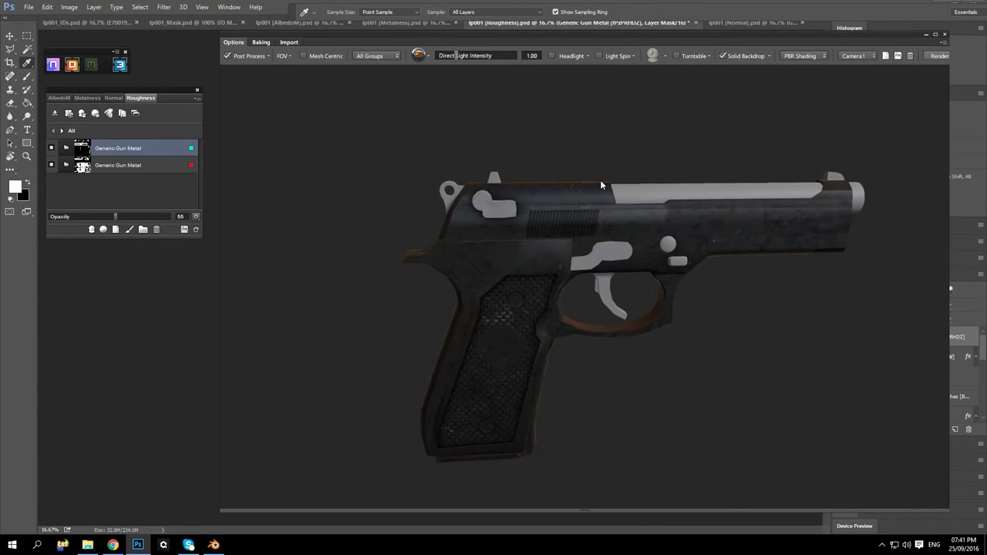
# Compare the materials in the 02 - Metal category and add Old Brushed Steel to the project.
pyautogui.click(90, 229)
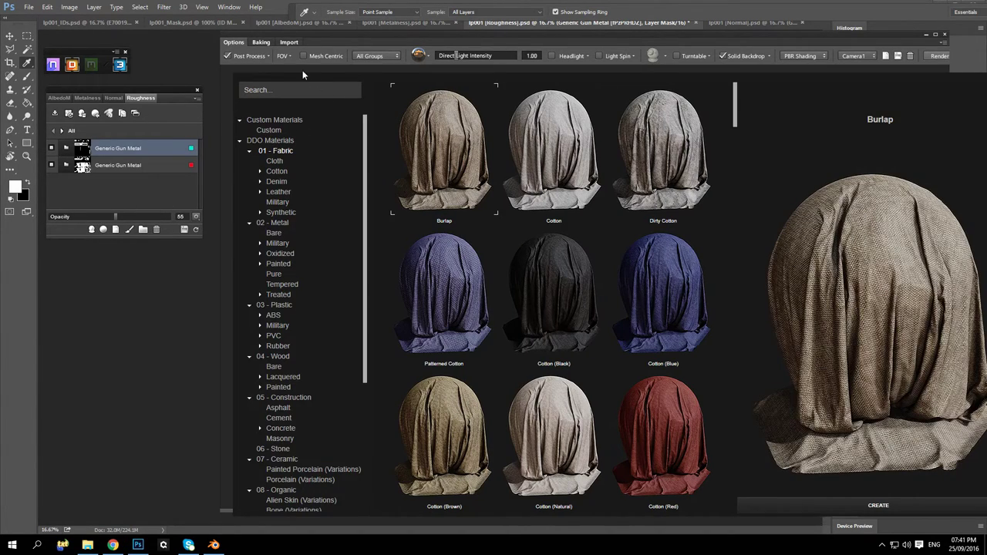
pyautogui.moveTo(300, 72); pyautogui.dragTo(262, 47)
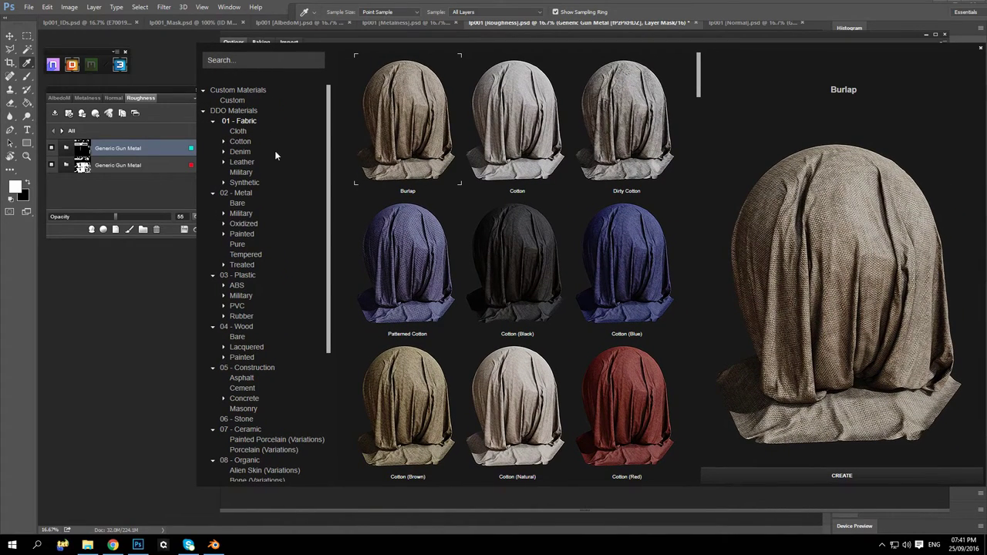
pyautogui.click(244, 193)
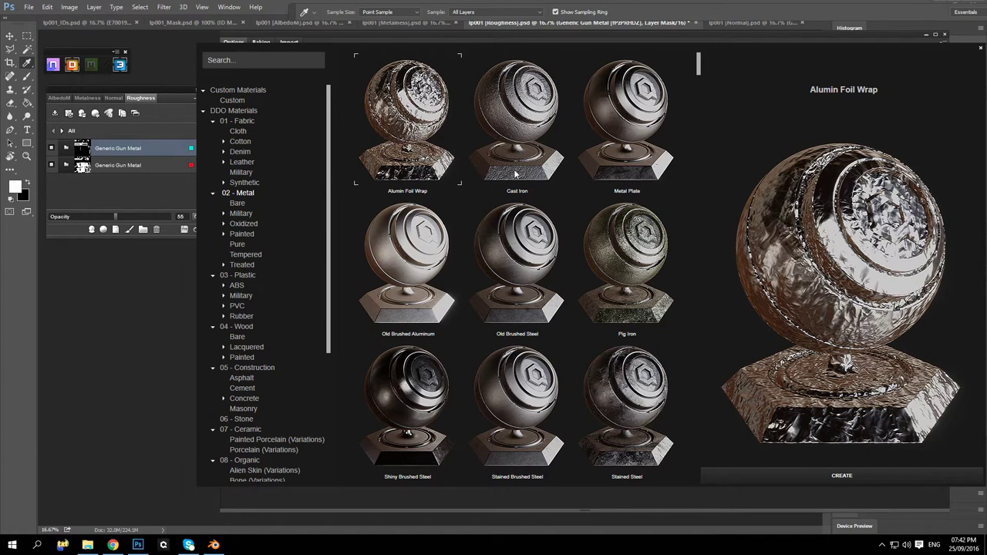
pyautogui.click(507, 260)
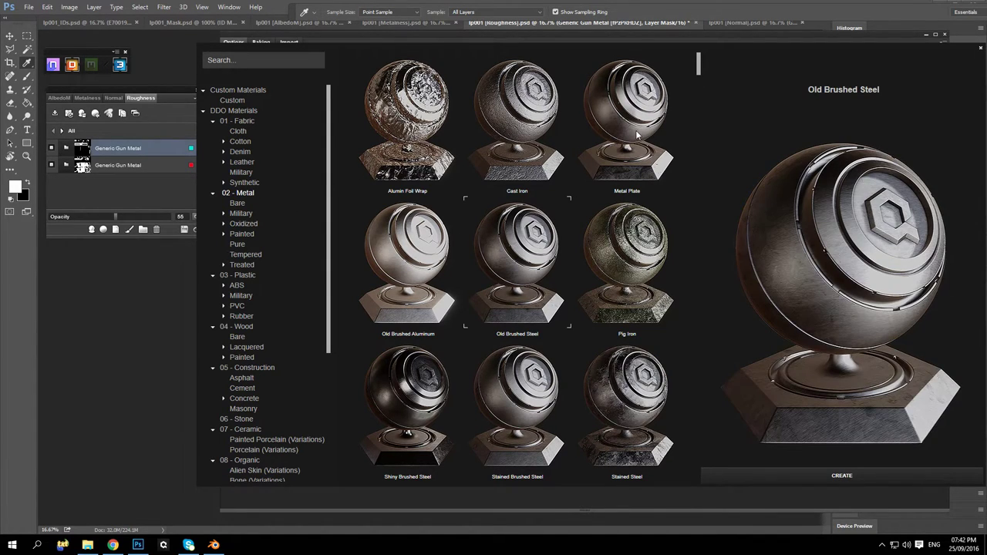
pyautogui.click(636, 110)
pyautogui.click(522, 270)
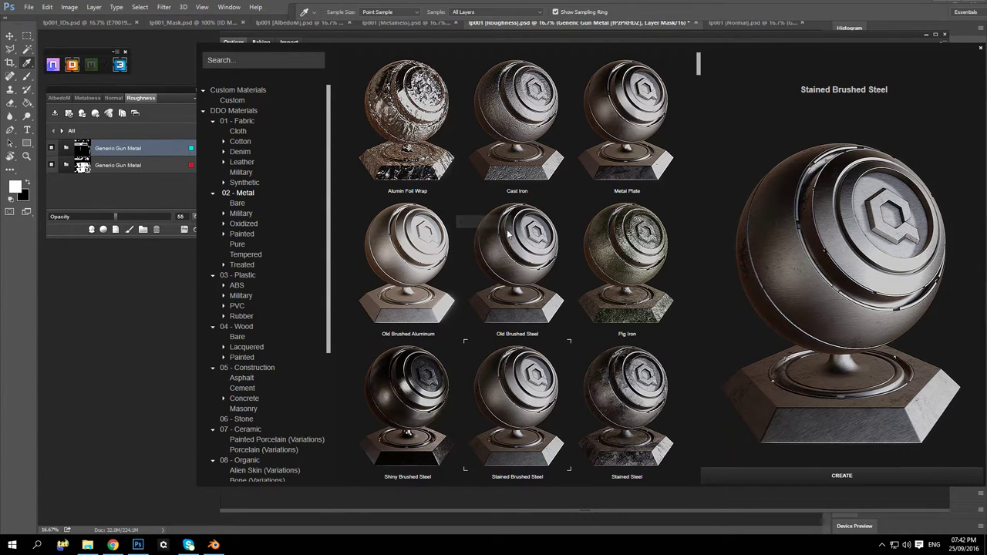
pyautogui.scroll(-3, 566, 344)
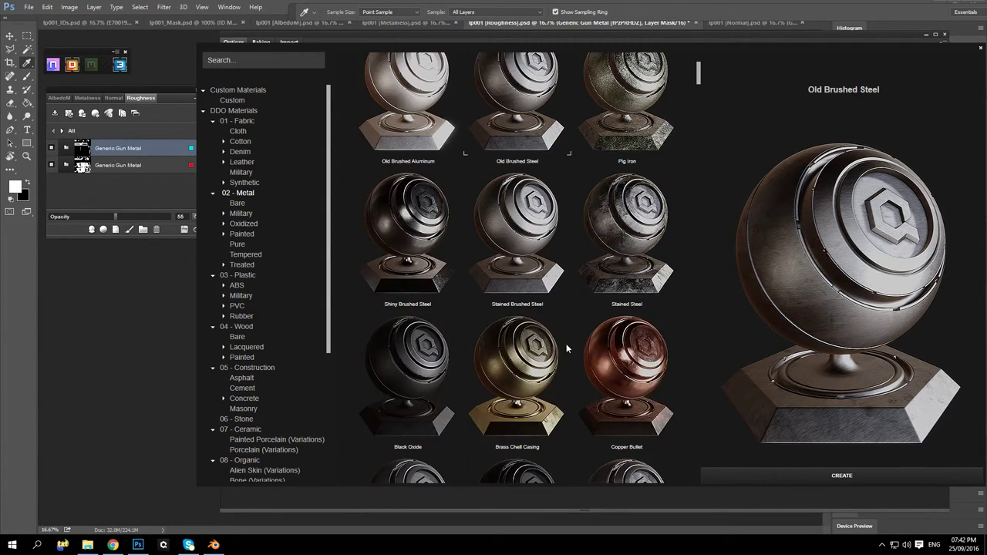
pyautogui.scroll(3, 566, 343)
pyautogui.click(822, 478)
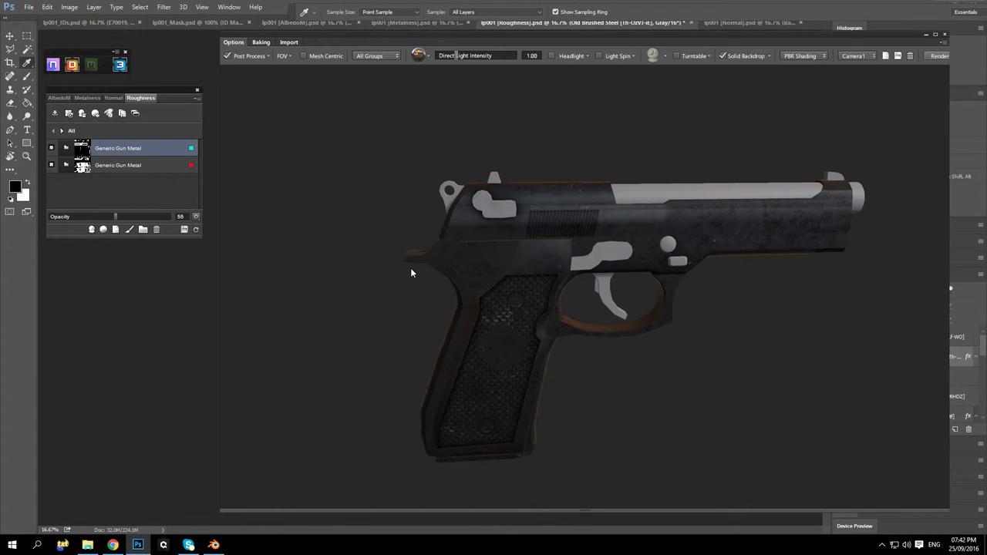
# Return to the list of all groups and mask the Old Brushed Steel group to ID colour 1DE700.
pyautogui.click(54, 131)
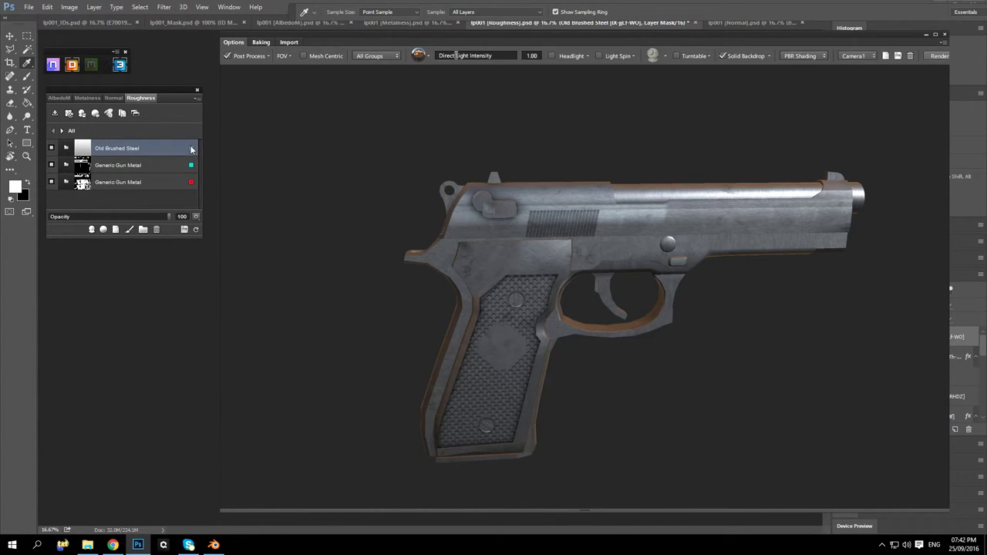
pyautogui.click(192, 149)
pyautogui.click(154, 172)
# Inspect the steel barrel from several angles and set the Old Brushed Steel group's opacity to 80 in the roughness map.
pyautogui.moveTo(584, 163); pyautogui.dragTo(527, 199)
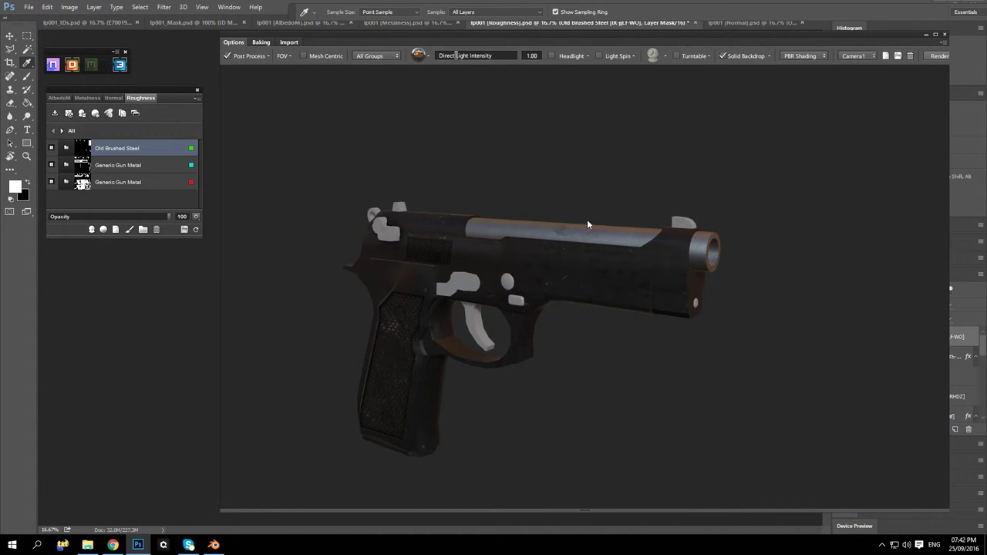
pyautogui.moveTo(588, 222); pyautogui.dragTo(460, 154)
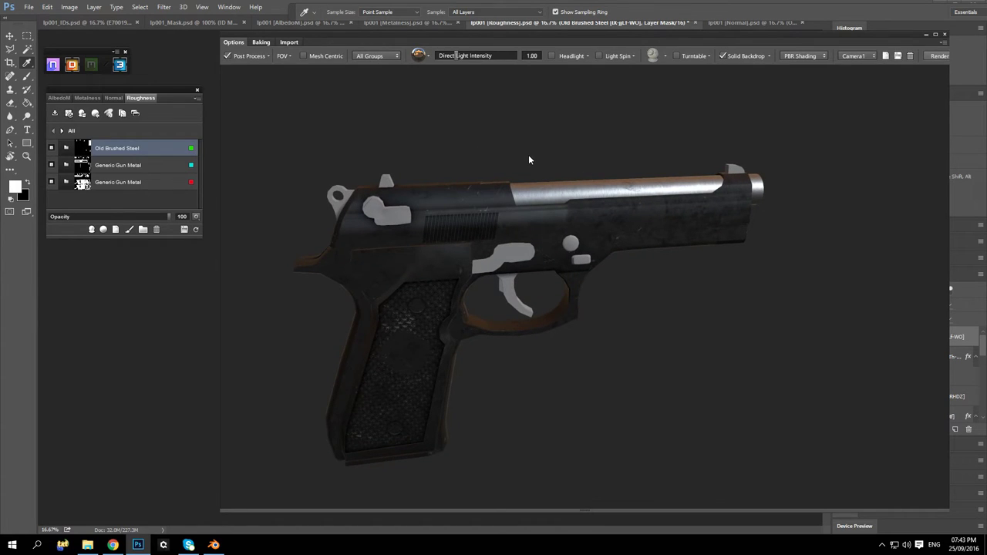
pyautogui.moveTo(529, 157); pyautogui.dragTo(601, 211)
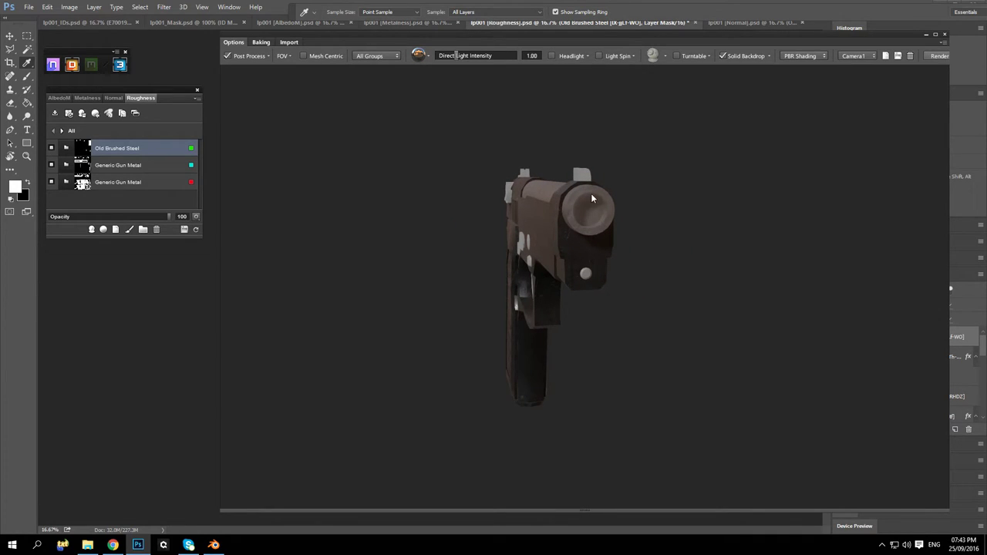
pyautogui.moveTo(443, 235); pyautogui.dragTo(568, 238)
pyautogui.moveTo(404, 265); pyautogui.dragTo(459, 254)
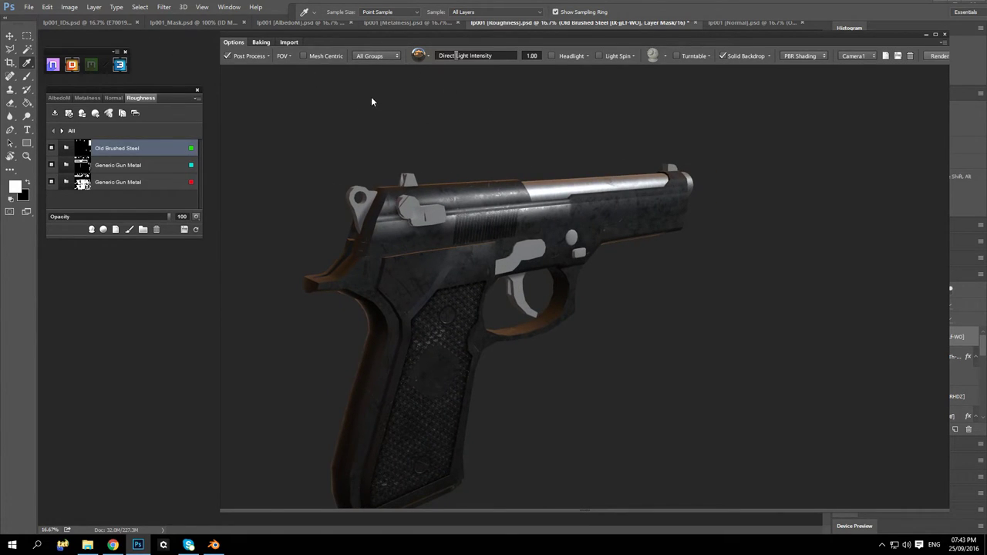
pyautogui.moveTo(487, 118); pyautogui.dragTo(432, 189)
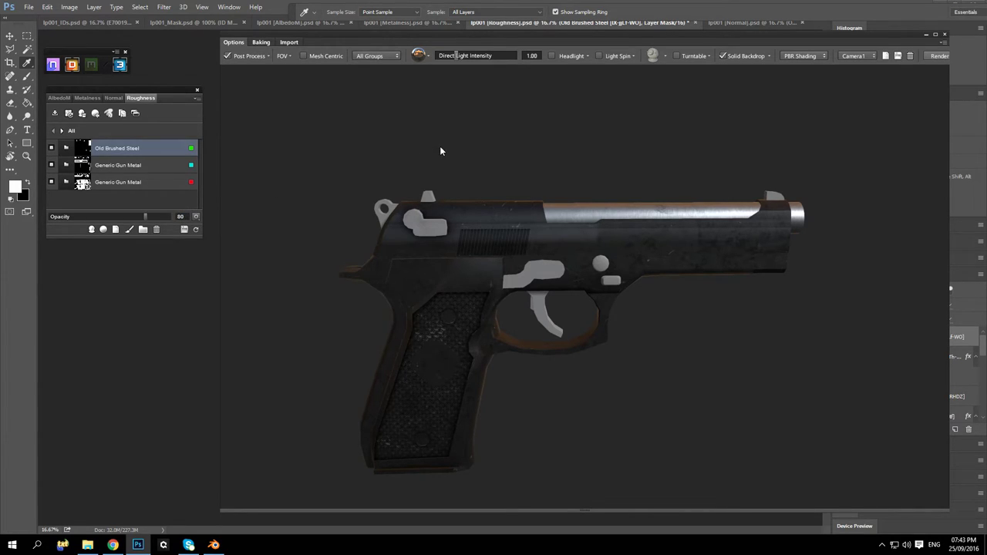
pyautogui.moveTo(441, 148); pyautogui.dragTo(432, 176)
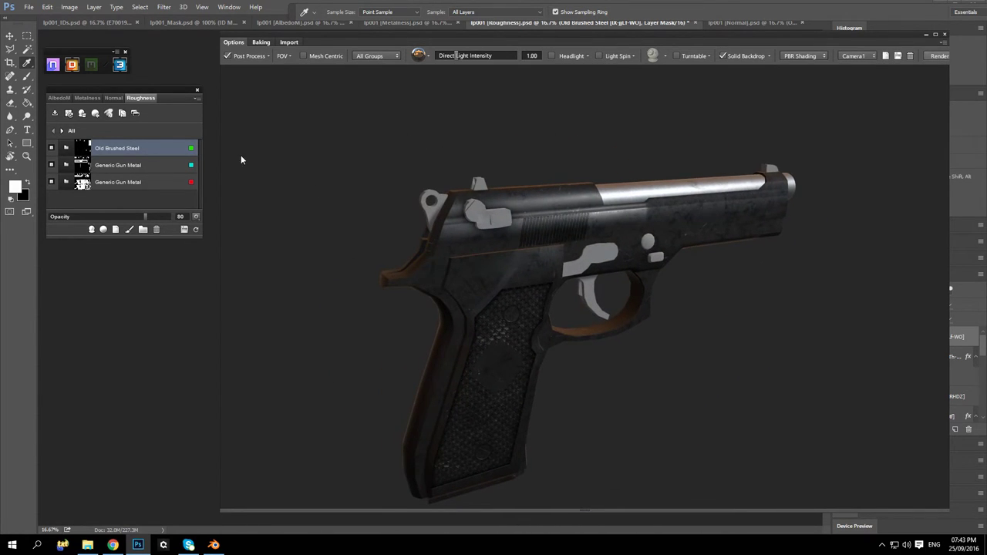
# Examine the gun metal's wear on the grip up close and its look on the whole pistol.
pyautogui.moveTo(393, 231); pyautogui.dragTo(391, 206)
pyautogui.scroll(10, 462, 330)
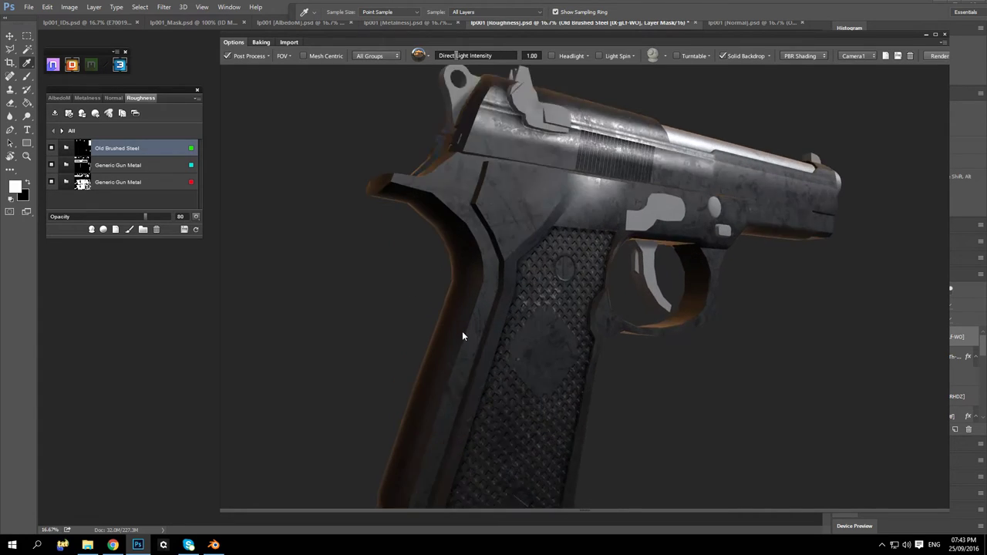
pyautogui.moveTo(541, 337); pyautogui.dragTo(548, 284)
pyautogui.scroll(-3, 529, 288)
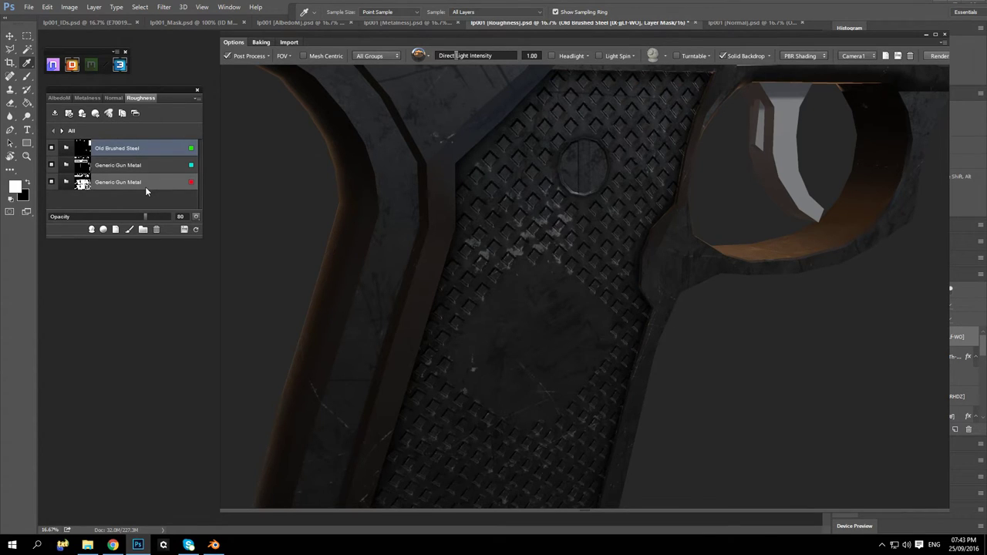
pyautogui.scroll(-5, 524, 279)
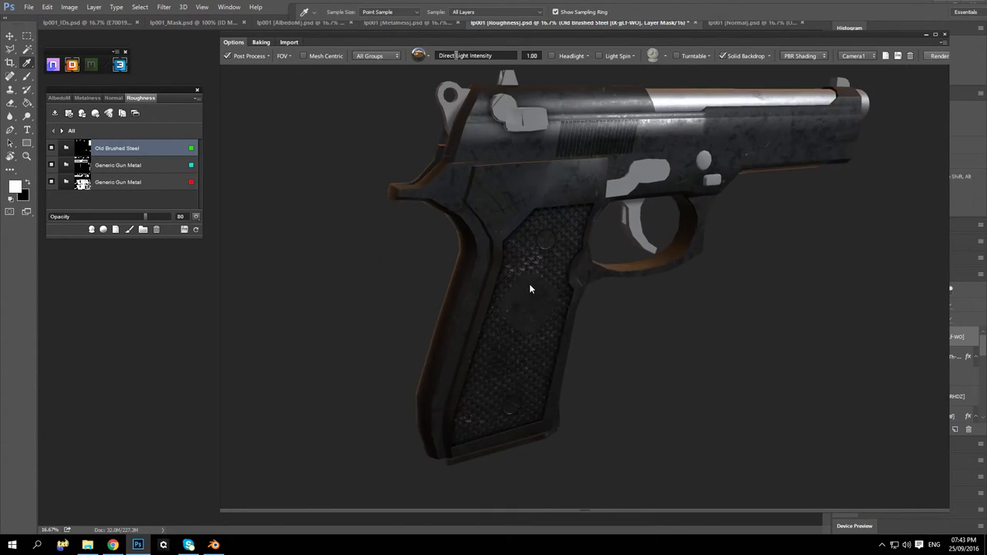
pyautogui.moveTo(529, 284); pyautogui.dragTo(575, 308)
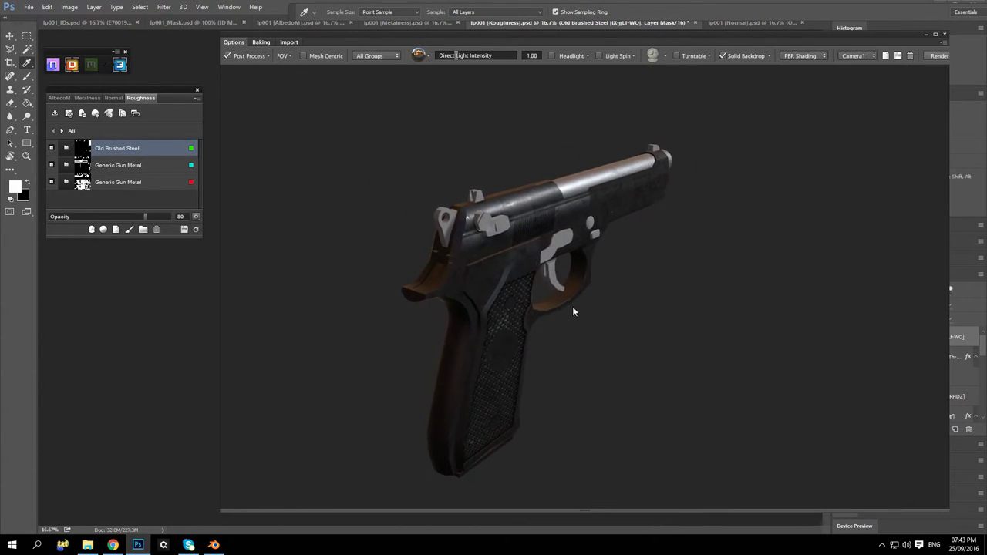
# Add another Generic Gun Metal material from the 02 - Metal category for the remaining unpainted parts.
pyautogui.click(91, 230)
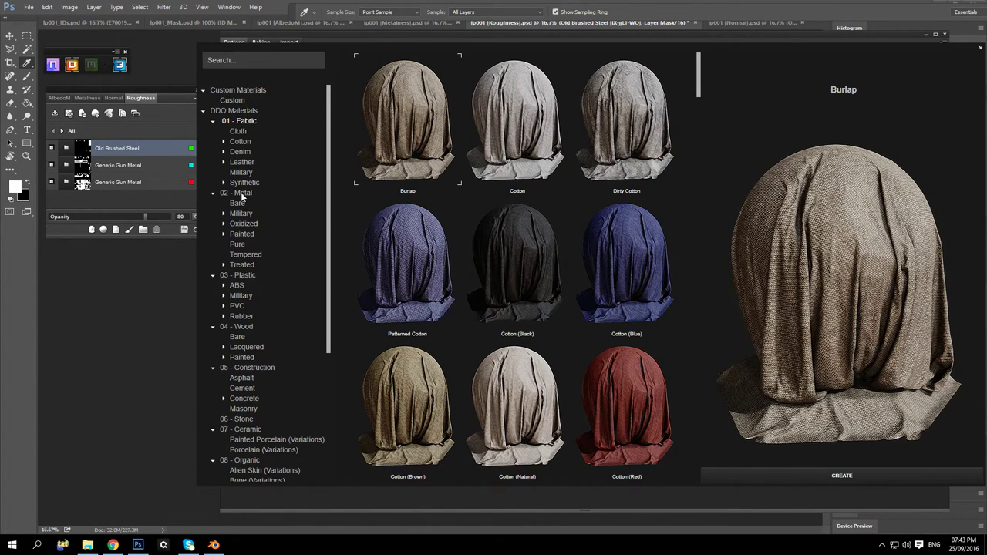
pyautogui.click(241, 194)
pyautogui.scroll(-1, 546, 260)
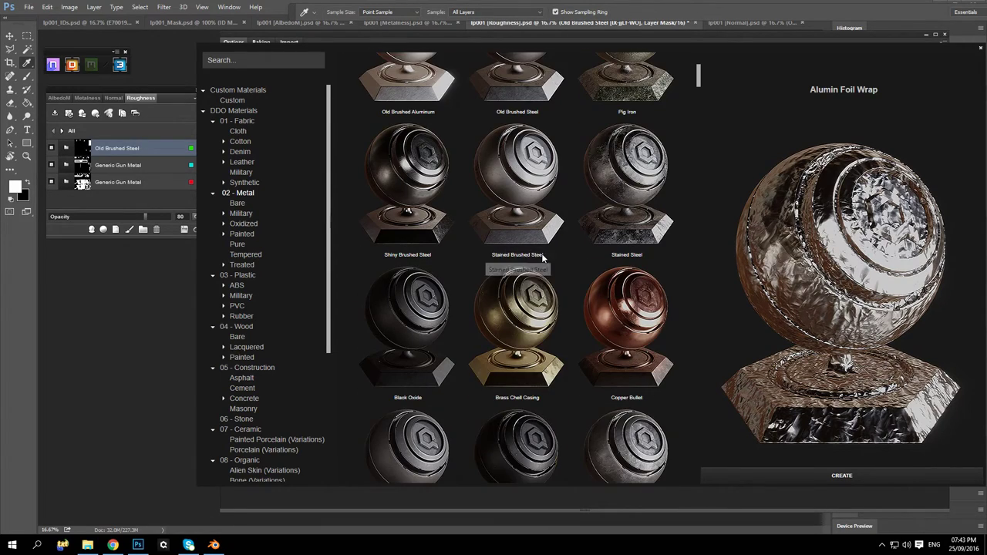
pyautogui.scroll(-2, 543, 257)
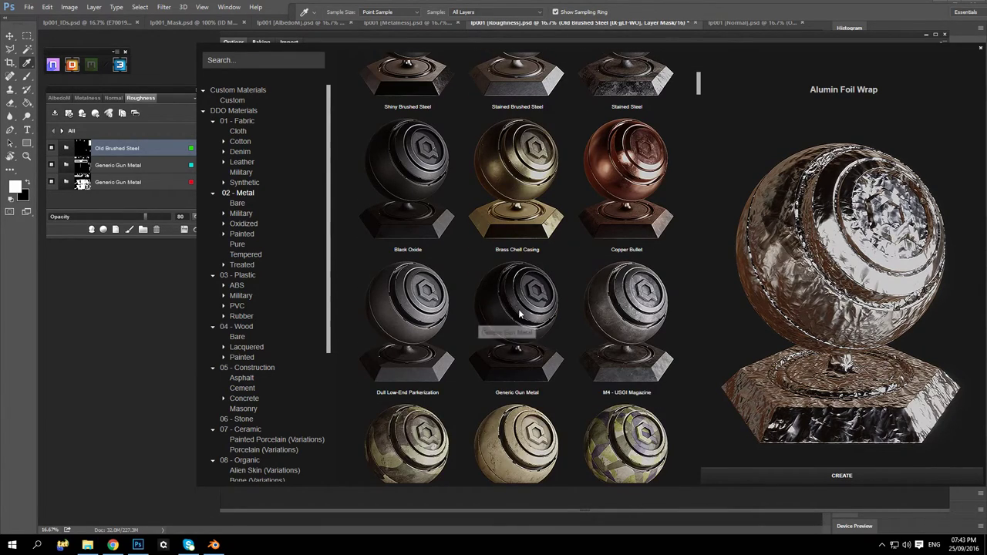
pyautogui.click(521, 314)
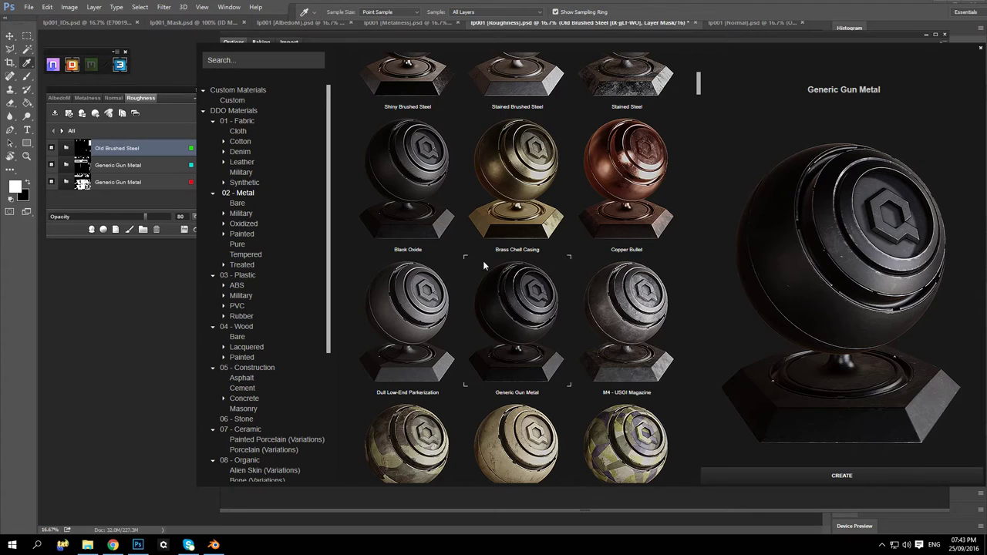
pyautogui.doubleClick(527, 318)
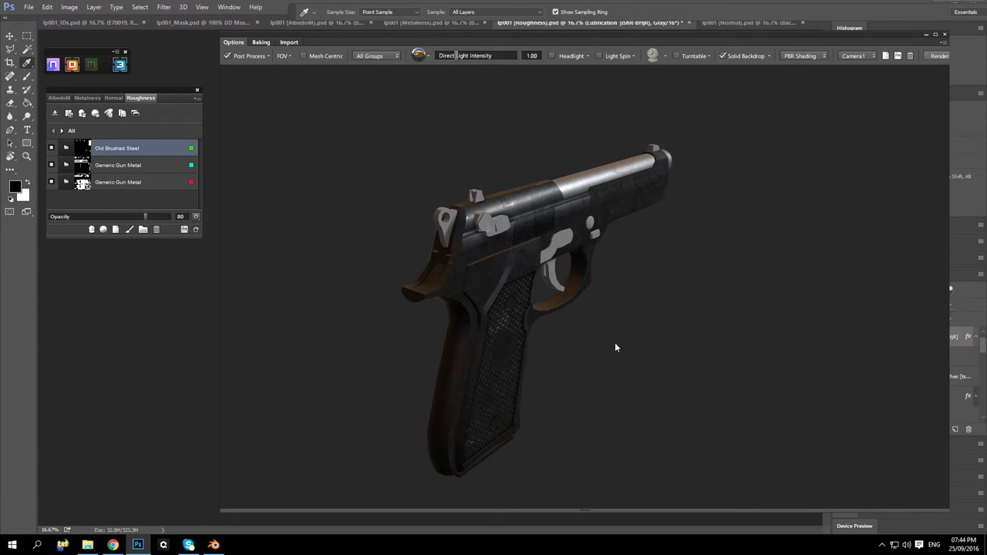
# Open the newly added Generic Gun Metal group and look through its layers in the albedo map.
pyautogui.moveTo(665, 310); pyautogui.dragTo(628, 293)
pyautogui.scroll(3, 562, 325)
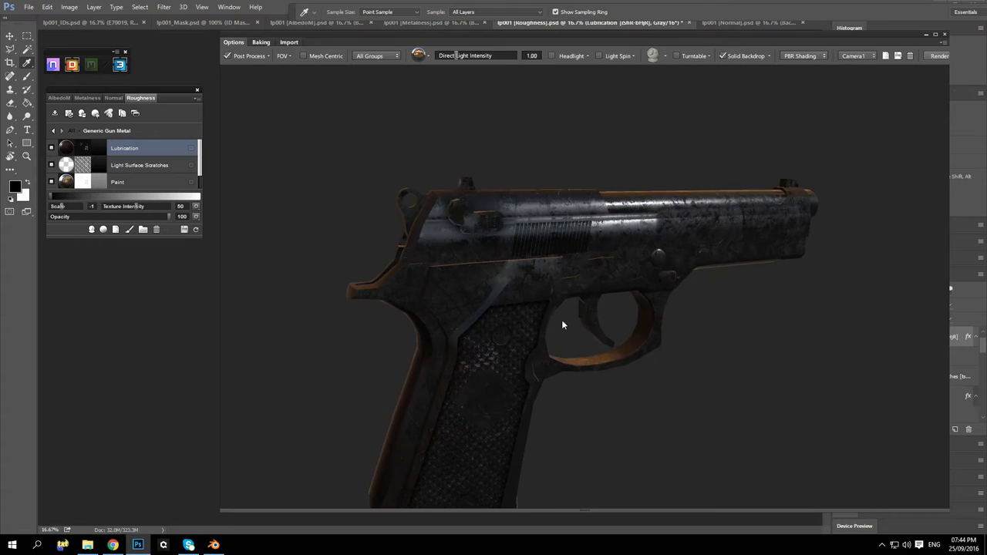
pyautogui.click(54, 131)
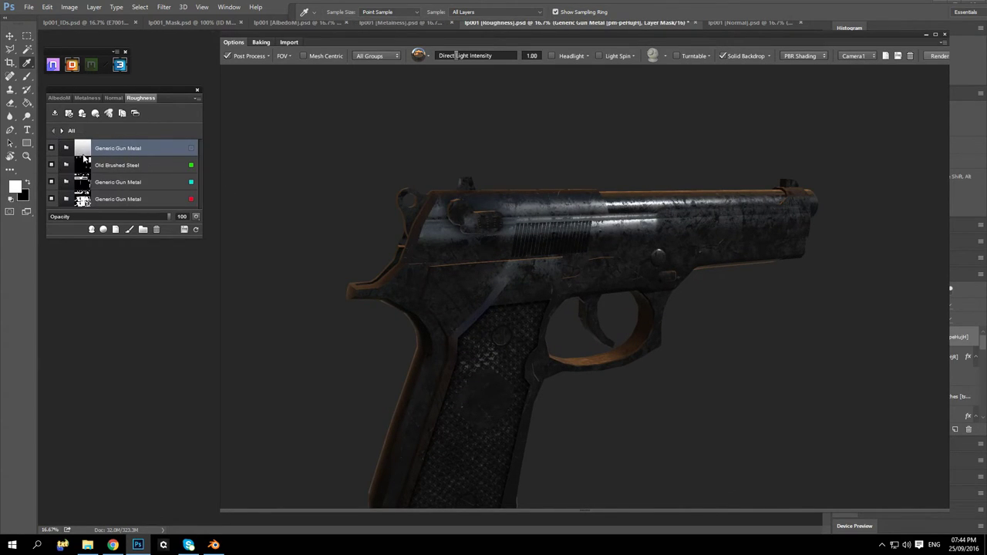
pyautogui.doubleClick(75, 157)
pyautogui.doubleClick(75, 154)
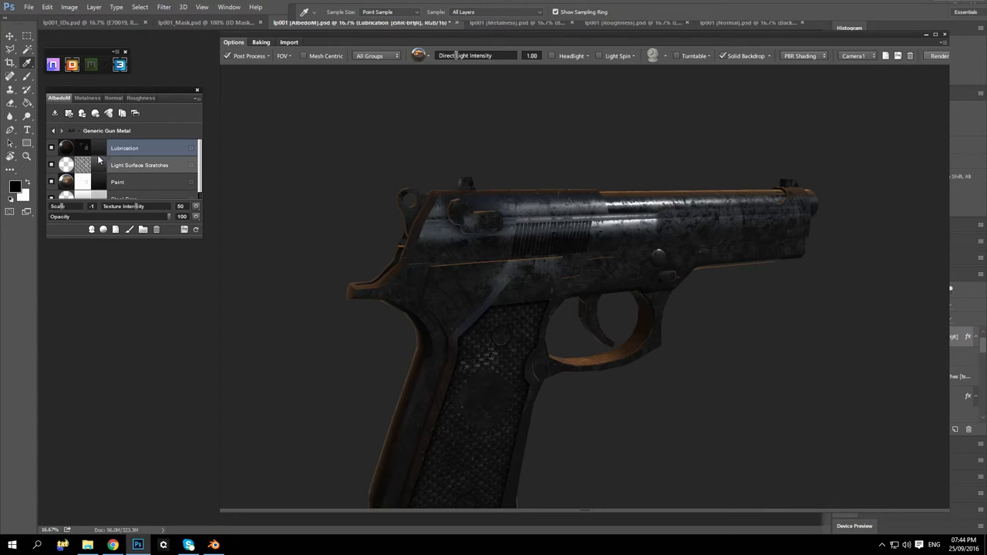
pyautogui.scroll(-1, 124, 165)
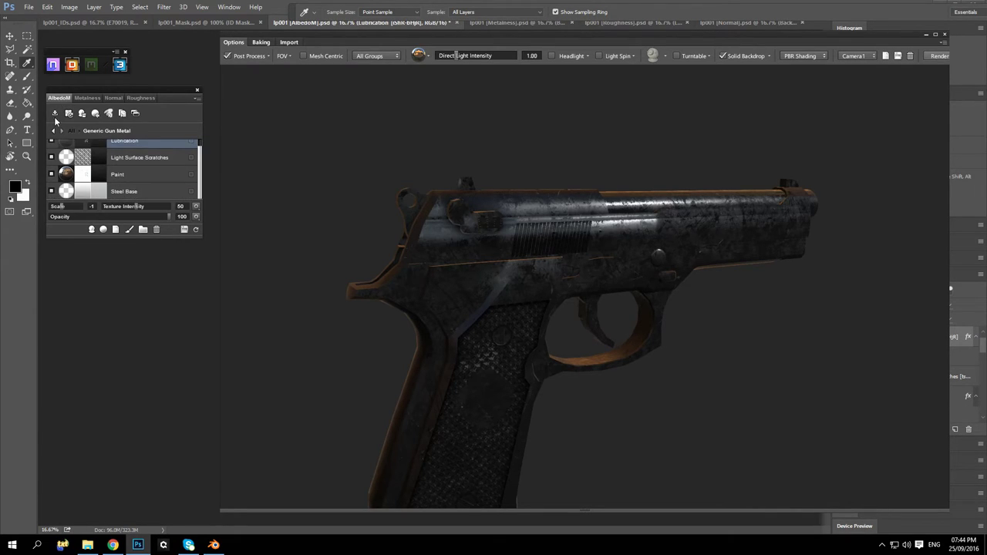
# Compare the Generic Gun Metal group's layers across the metalness, normal, roughness and albedo maps.
pyautogui.click(88, 98)
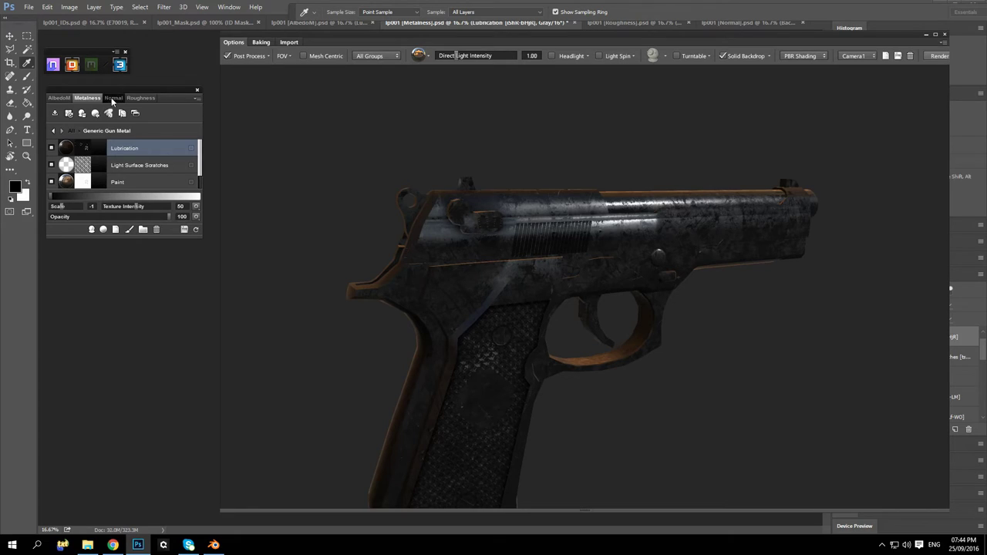
pyautogui.click(112, 98)
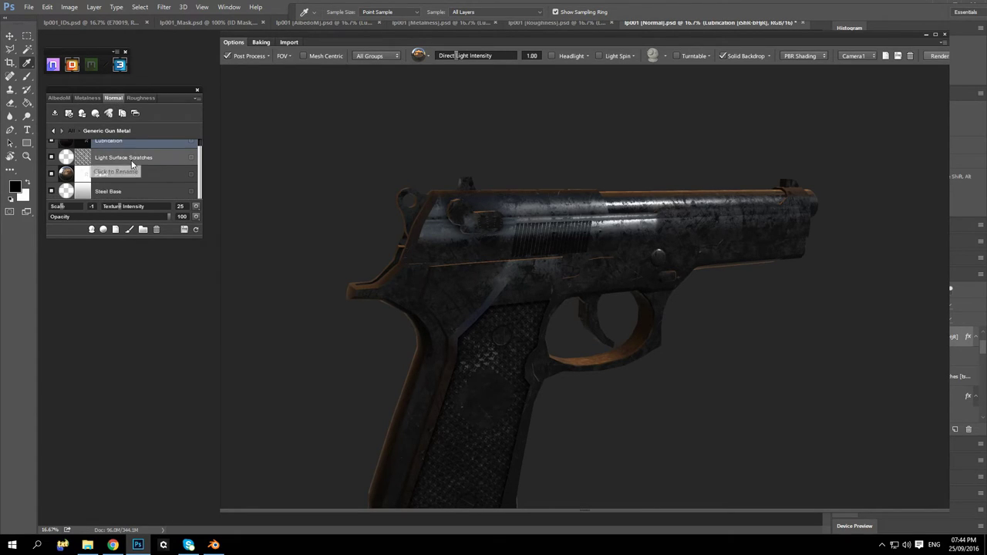
pyautogui.click(135, 97)
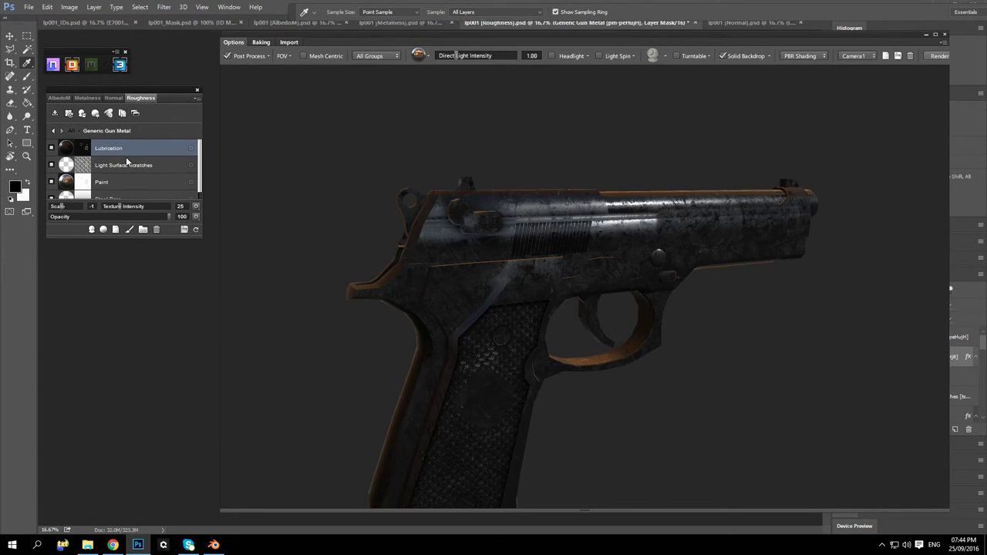
pyautogui.click(112, 98)
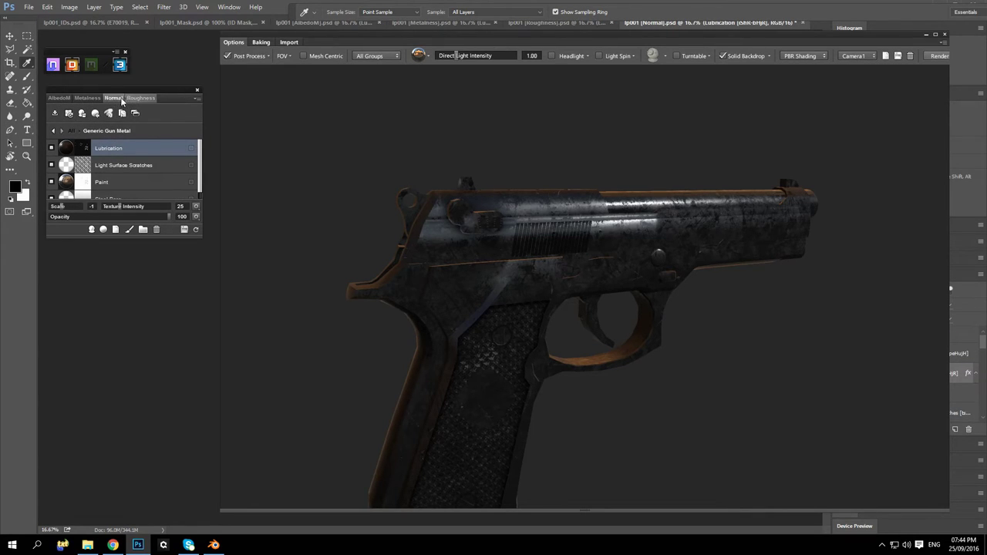
pyautogui.click(61, 99)
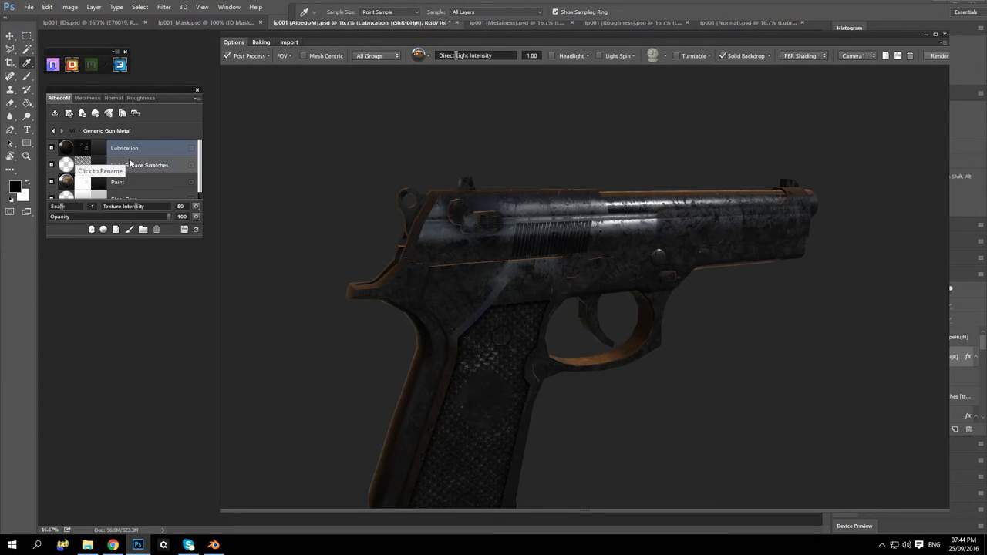
# Return to the list of all groups and mask the new Generic Gun Metal group to ID colour 0013E7.
pyautogui.click(53, 132)
pyautogui.click(192, 148)
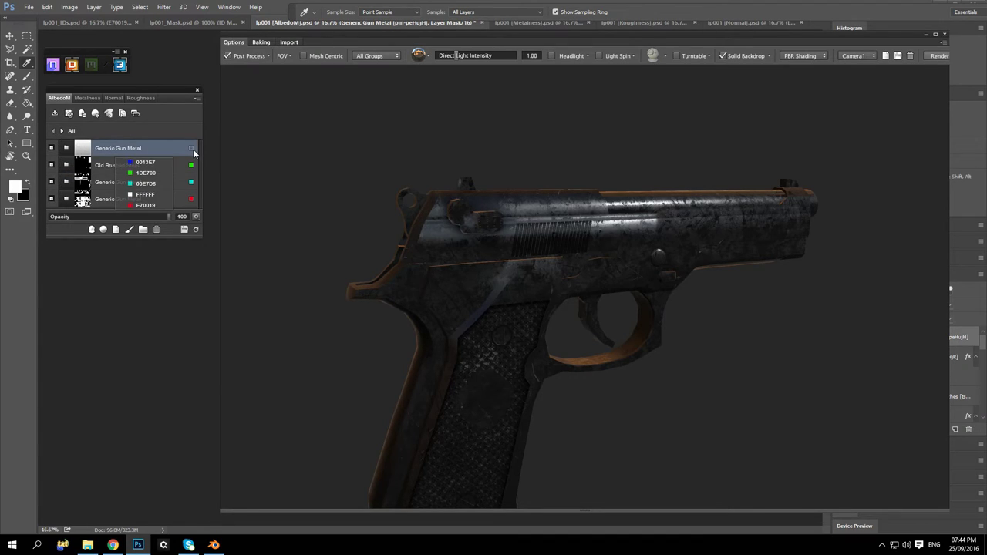
pyautogui.click(147, 185)
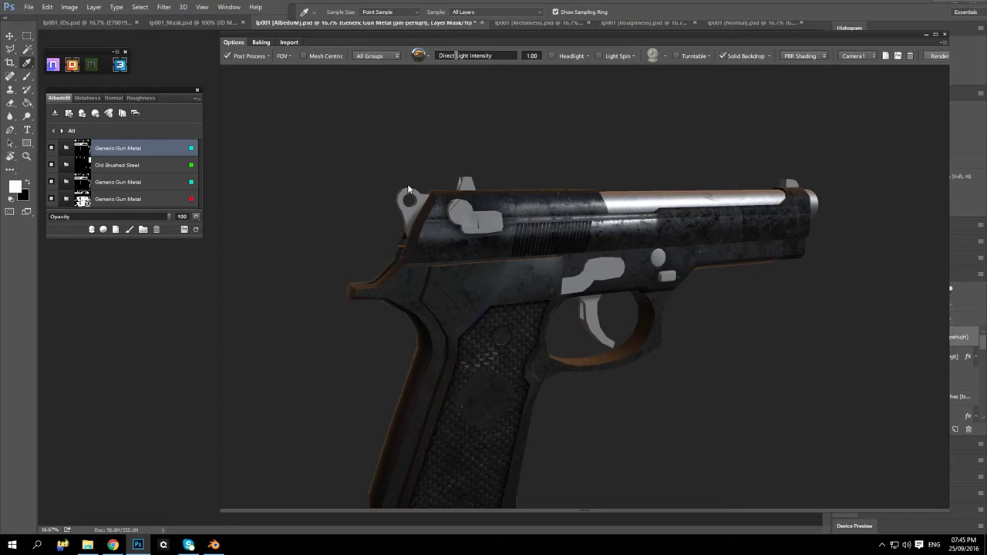
pyautogui.click(191, 149)
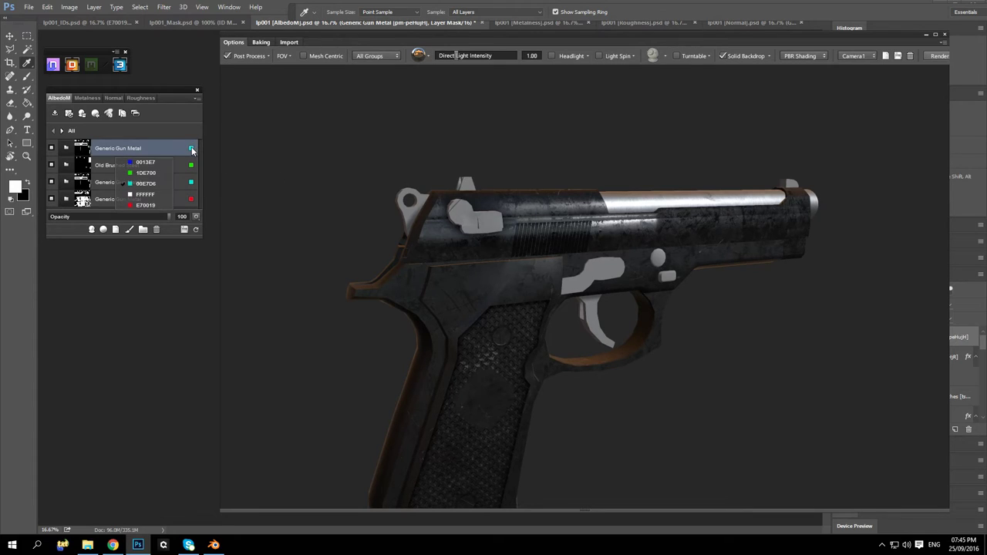
pyautogui.click(145, 183)
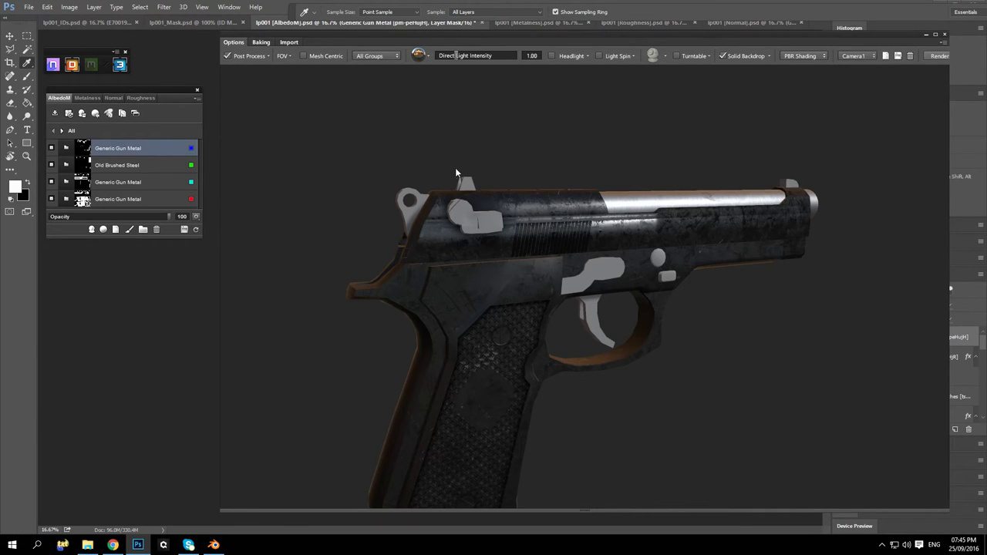
# Inspect the pistol's small parts, then preview the model from different angles under the darker skybox with the Unreal logo.
pyautogui.moveTo(544, 155); pyautogui.dragTo(657, 275)
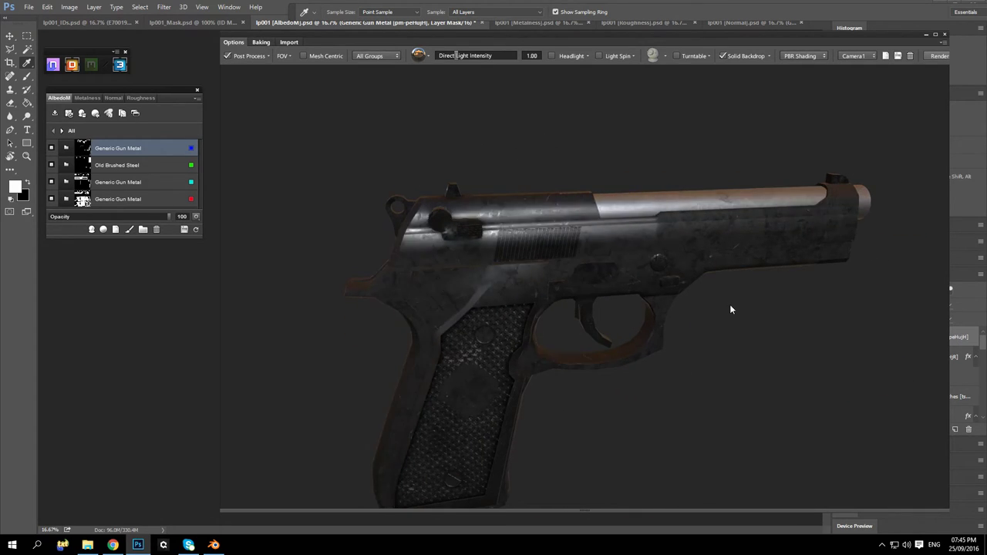
pyautogui.moveTo(723, 357); pyautogui.dragTo(646, 265)
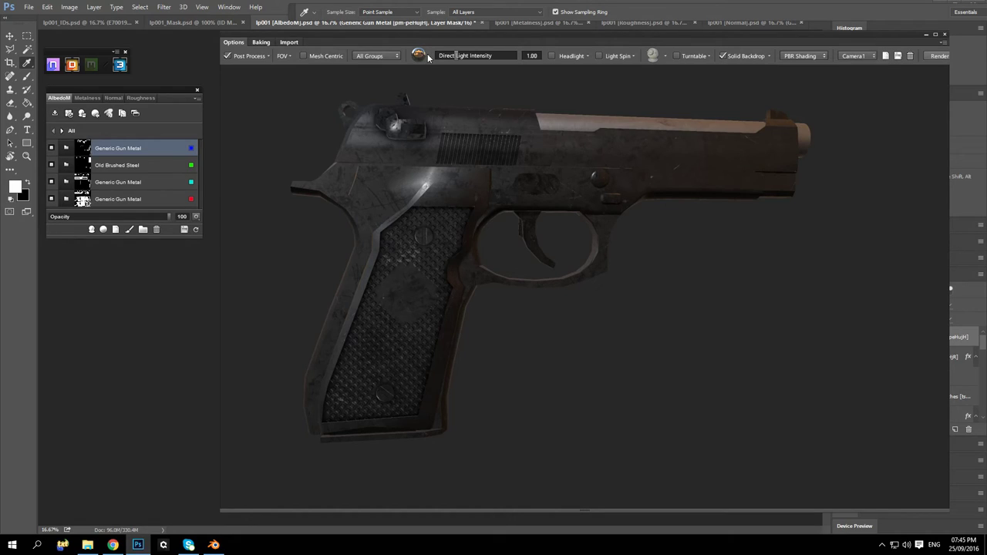
pyautogui.click(427, 59)
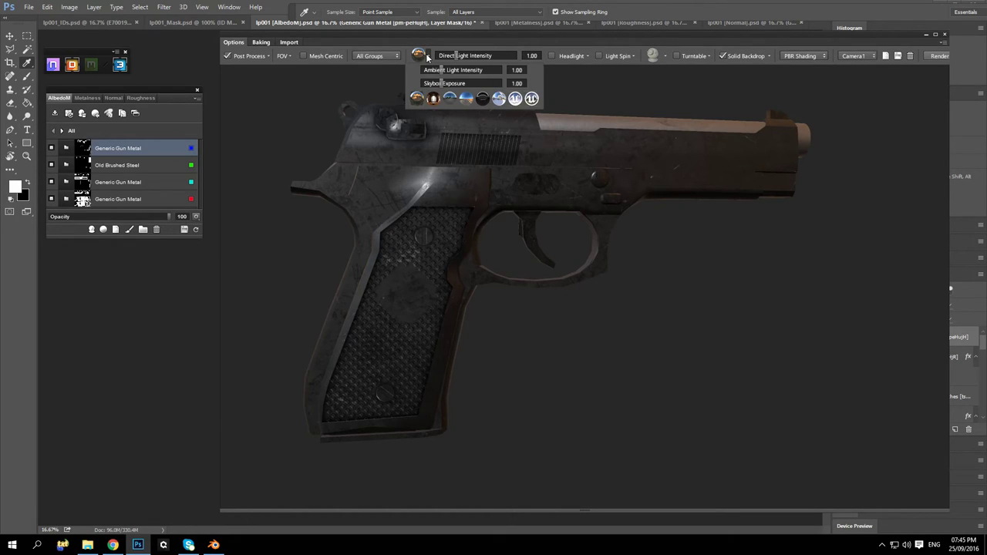
pyautogui.click(531, 98)
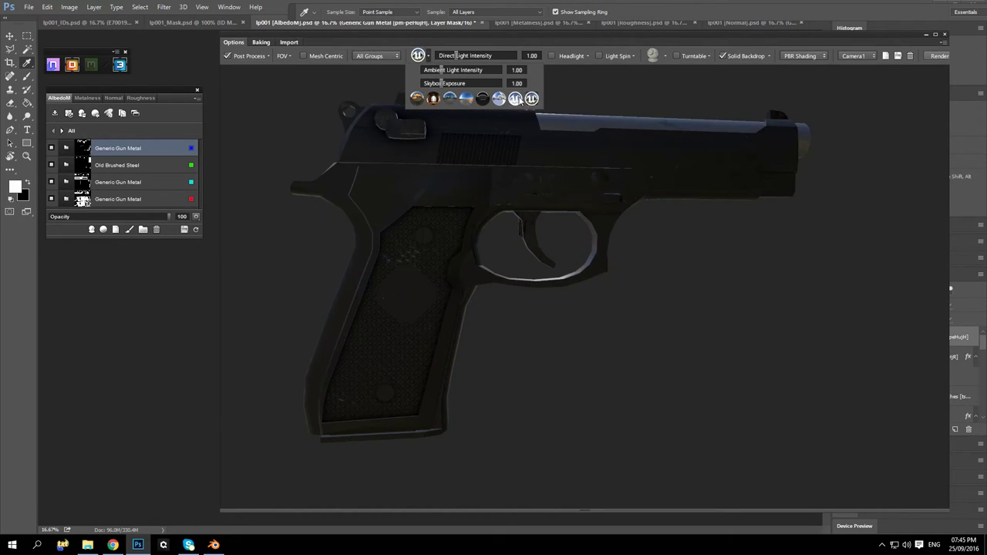
pyautogui.moveTo(637, 190); pyautogui.dragTo(586, 132)
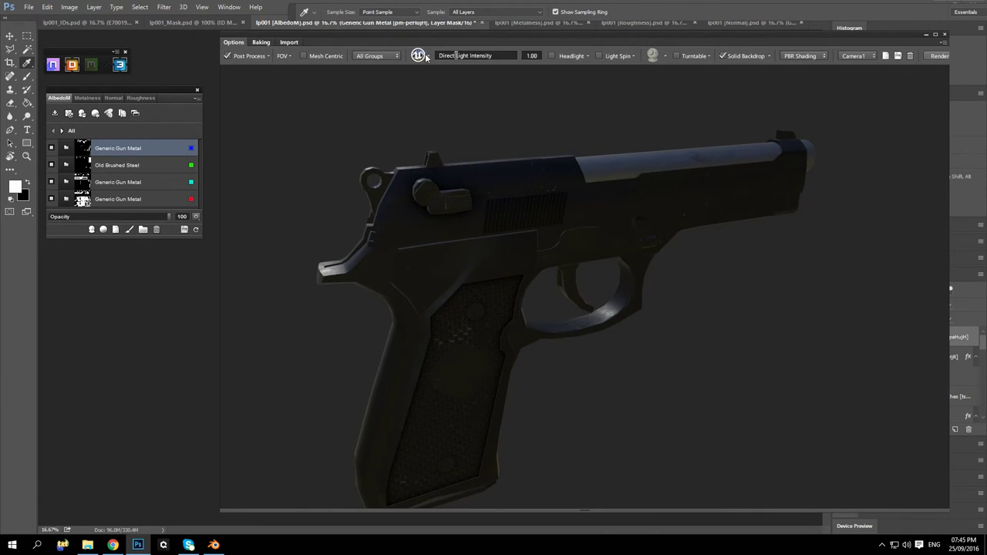
pyautogui.moveTo(428, 58)
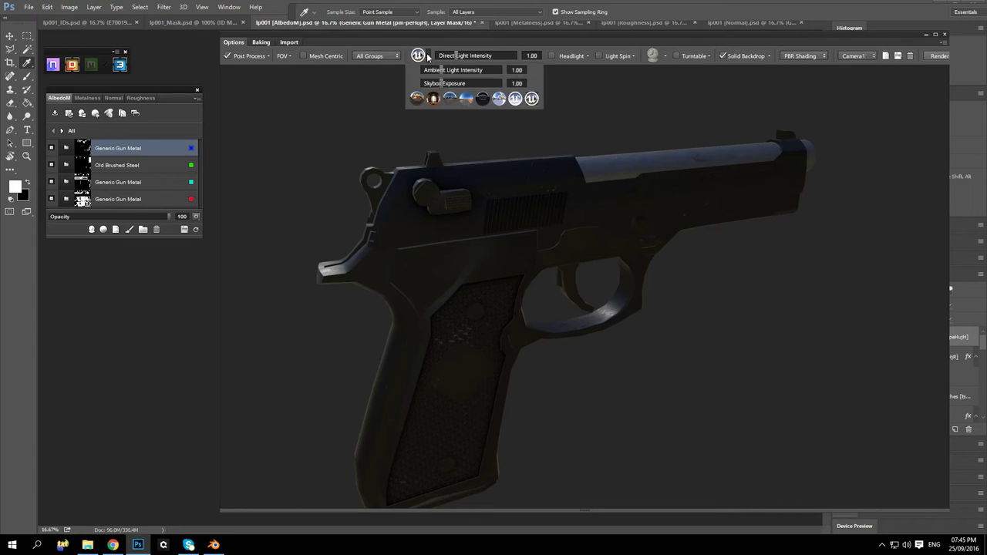
pyautogui.moveTo(775, 262); pyautogui.dragTo(717, 247)
pyautogui.moveTo(420, 57)
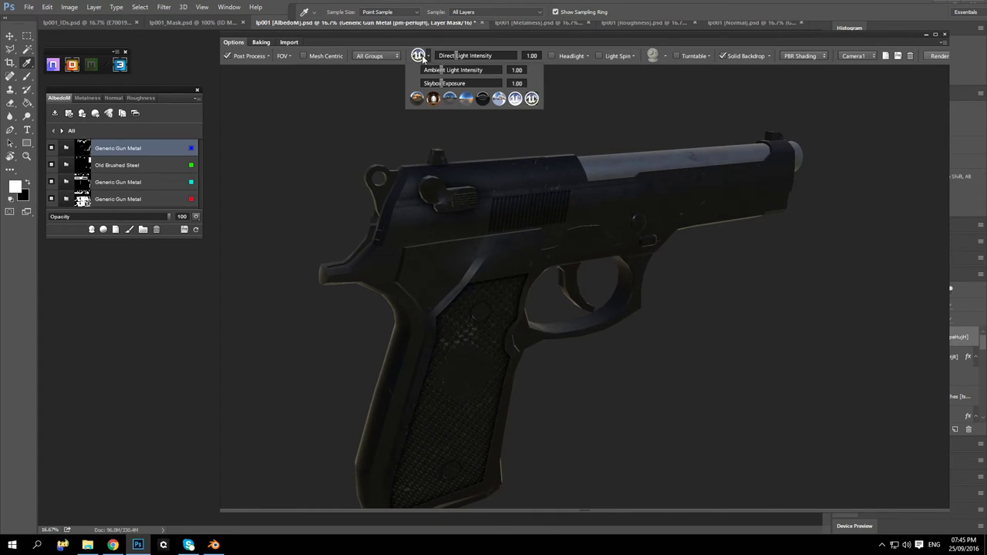
# Preview the pistol under the bluish Unreal logo skybox and the cloudy sky skybox while rotating the lighting around it.
pyautogui.click(515, 98)
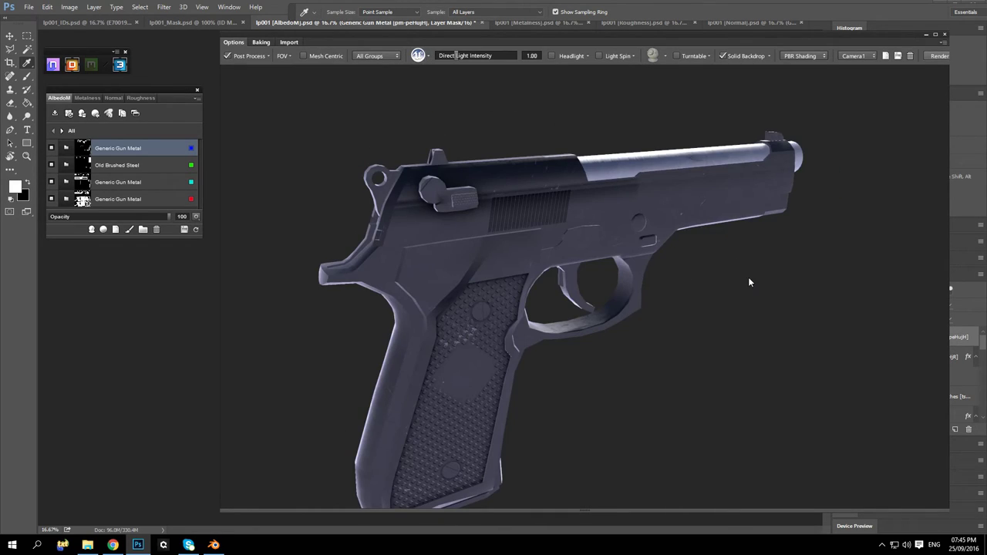
pyautogui.keyDown('shift'); pyautogui.moveTo(748, 277); pyautogui.dragTo(824, 268); pyautogui.keyUp('shift')
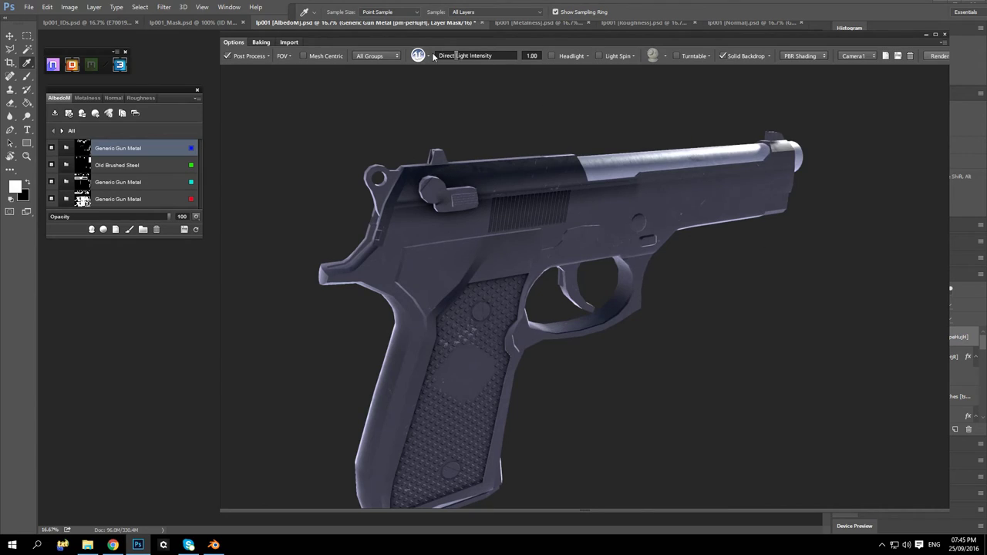
pyautogui.moveTo(421, 59)
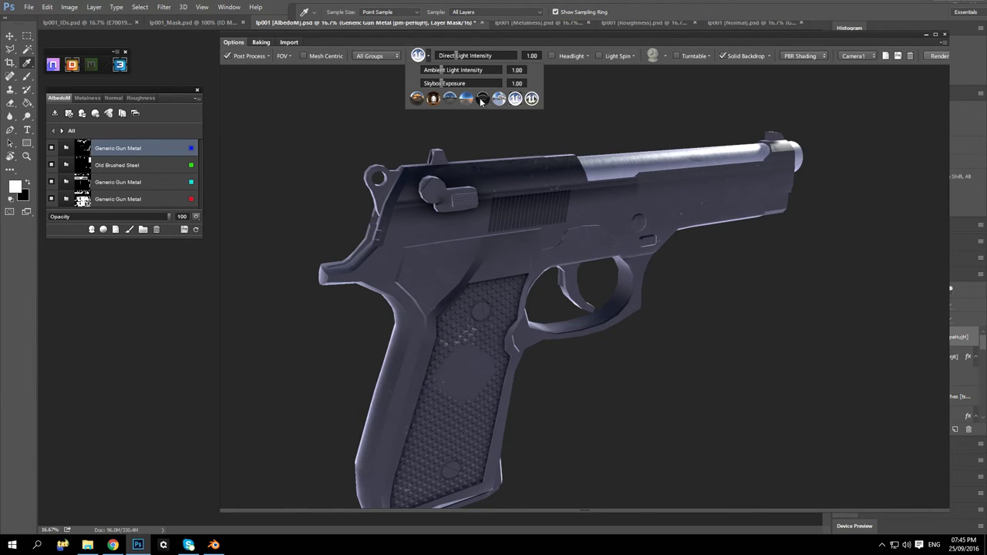
pyautogui.click(499, 99)
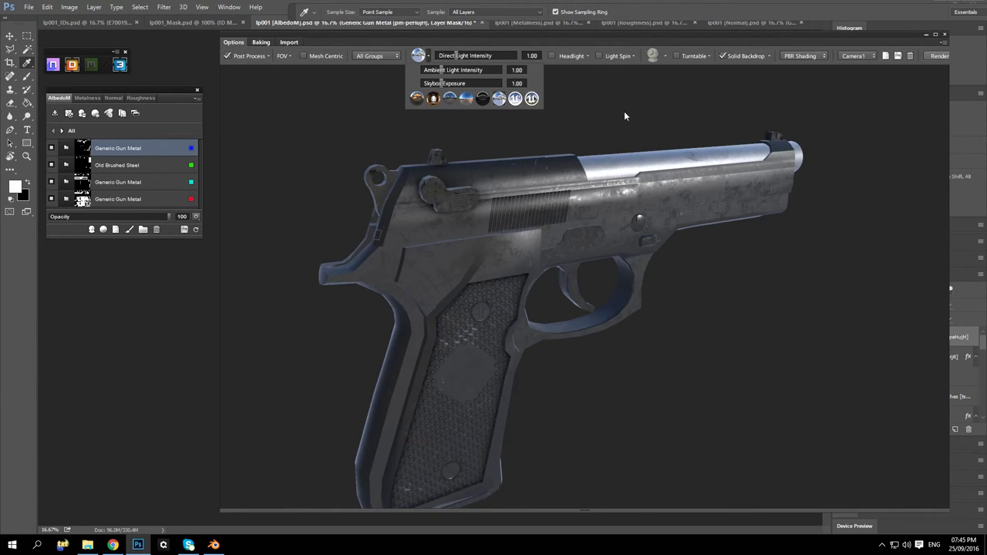
pyautogui.keyDown('shift'); pyautogui.moveTo(625, 116); pyautogui.dragTo(506, 84); pyautogui.keyUp('shift')
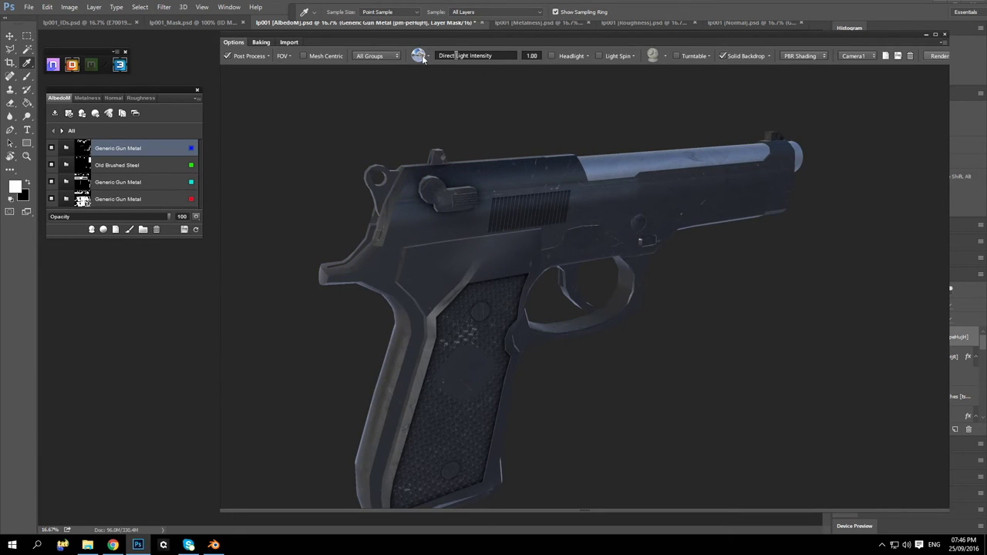
# Preview the pistol under the black skybox and orbit around it.
pyautogui.moveTo(423, 59)
pyautogui.click(493, 103)
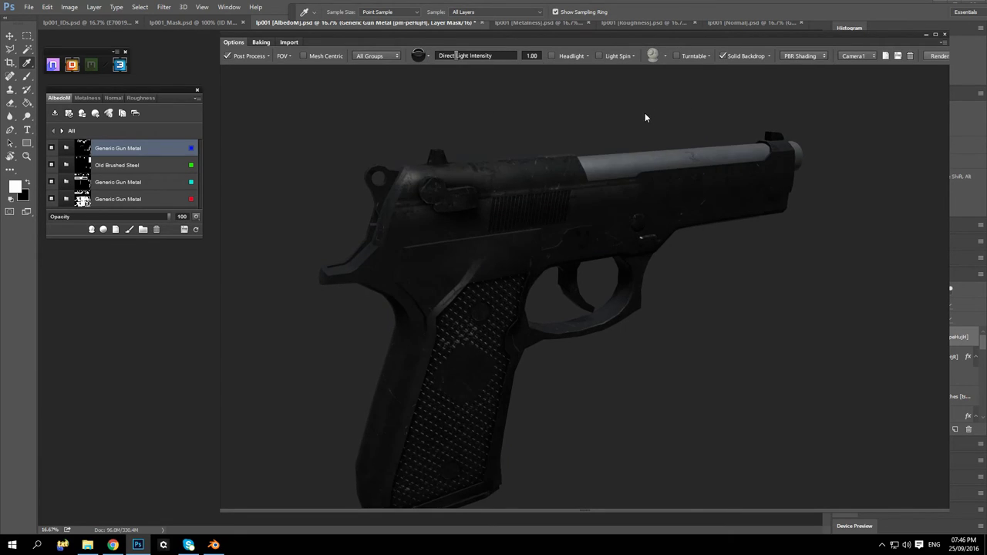
pyautogui.moveTo(645, 114); pyautogui.dragTo(504, 125)
# Preview the pistol under the blue sky and orange ground skybox, rotating the lighting and checking the slide and grip up close.
pyautogui.click(429, 56)
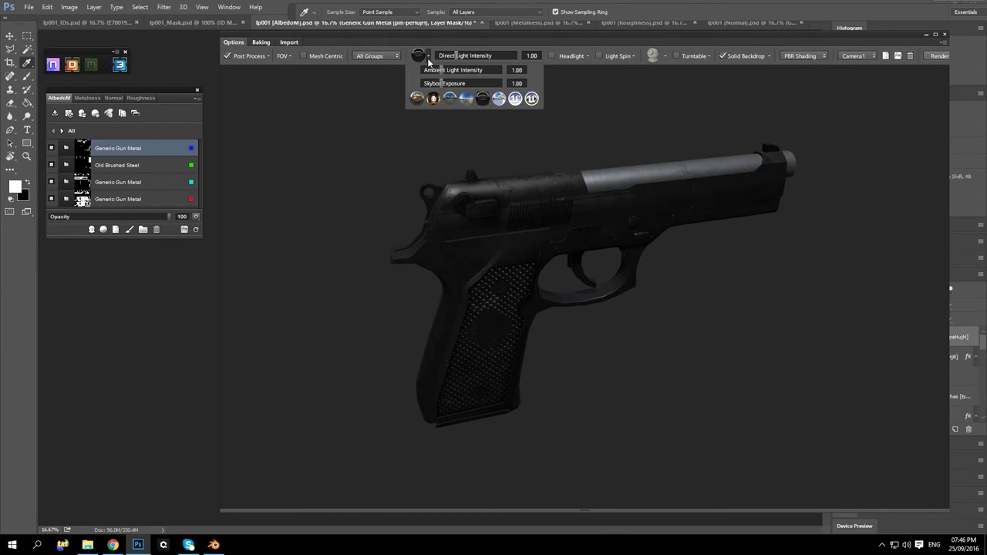
pyautogui.click(465, 98)
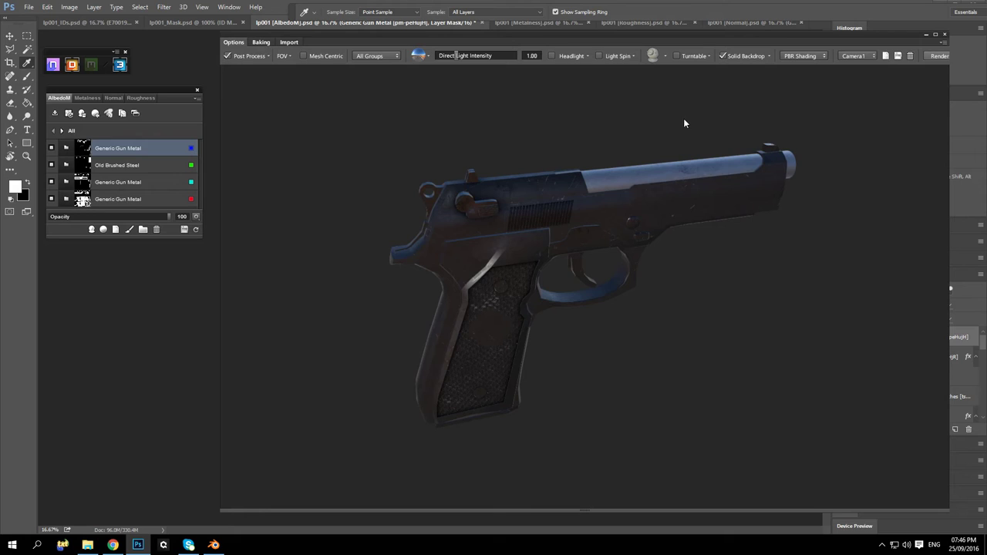
pyautogui.keyDown('shift'); pyautogui.moveTo(684, 122); pyautogui.dragTo(622, 128); pyautogui.keyUp('shift')
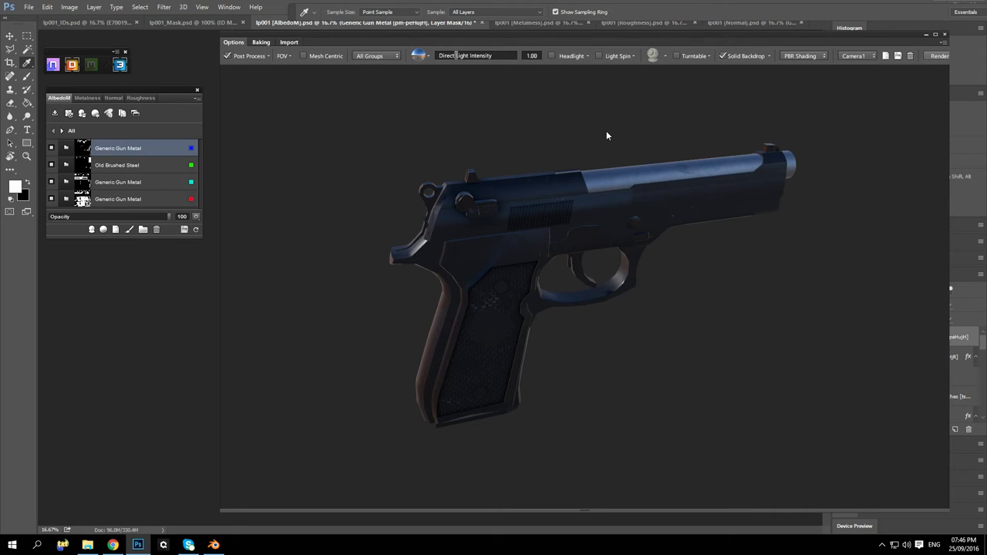
pyautogui.keyDown('shift'); pyautogui.moveTo(606, 136); pyautogui.dragTo(520, 132); pyautogui.keyUp('shift')
pyautogui.scroll(-2, 553, 216)
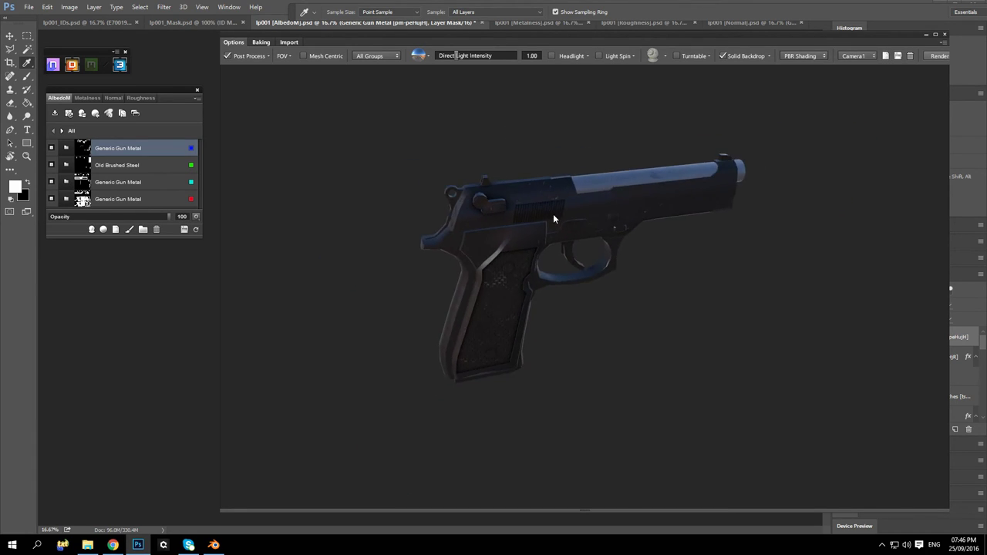
pyautogui.scroll(3, 553, 213)
pyautogui.moveTo(546, 197); pyautogui.dragTo(568, 161)
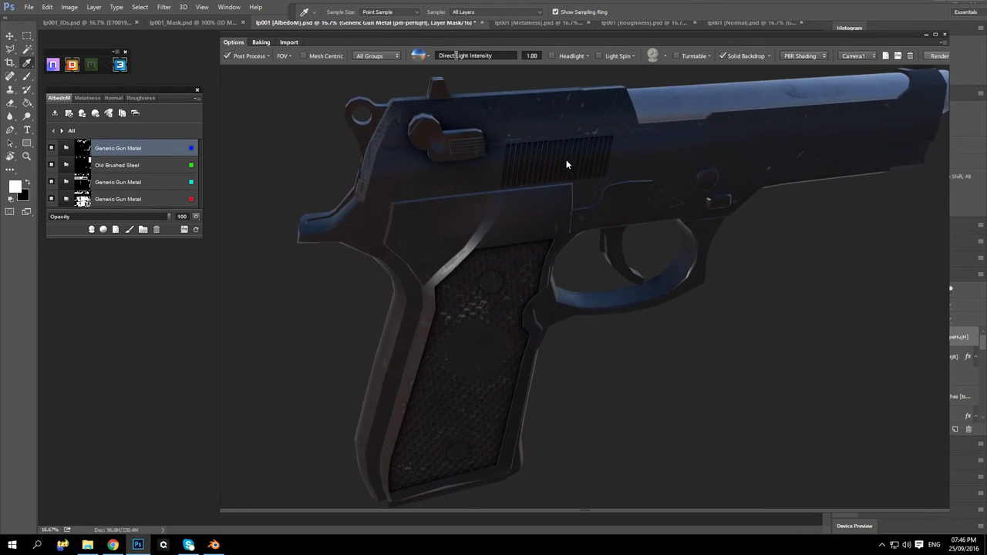
pyautogui.scroll(-3, 525, 155)
# Preview the two remaining skyboxes, restore the original warm brown skybox and view the pistol from the muzzle end.
pyautogui.click(429, 56)
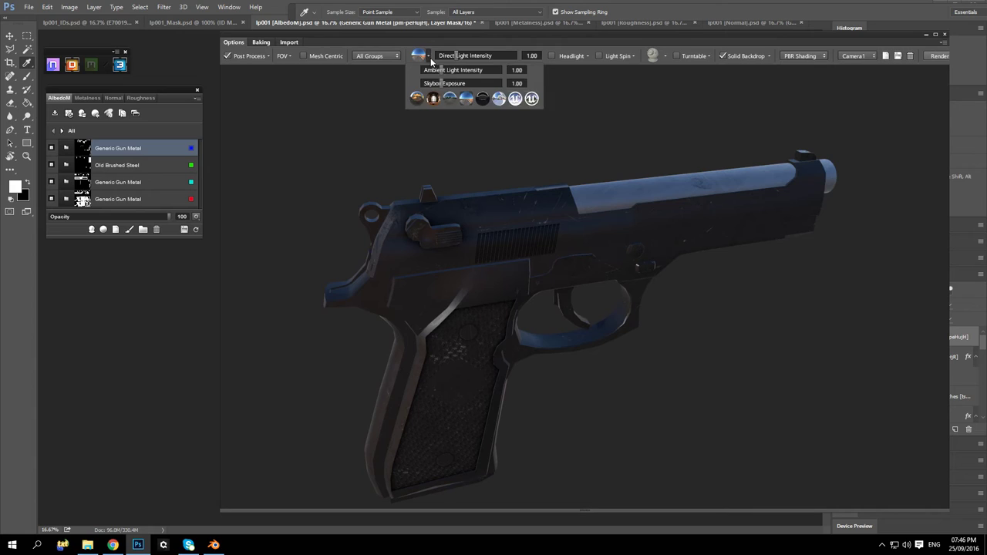
pyautogui.click(449, 100)
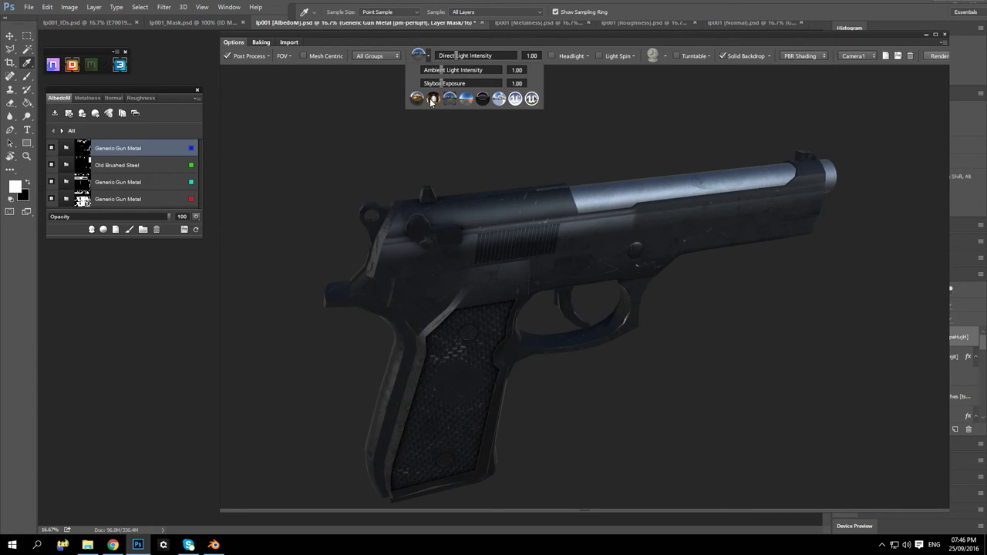
pyautogui.click(433, 99)
pyautogui.click(416, 98)
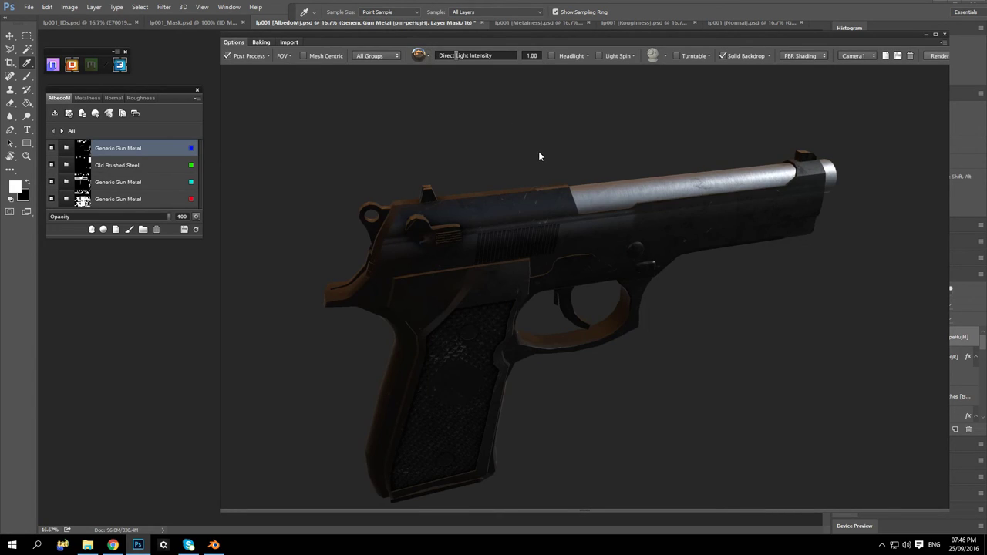
pyautogui.moveTo(539, 156); pyautogui.dragTo(609, 238)
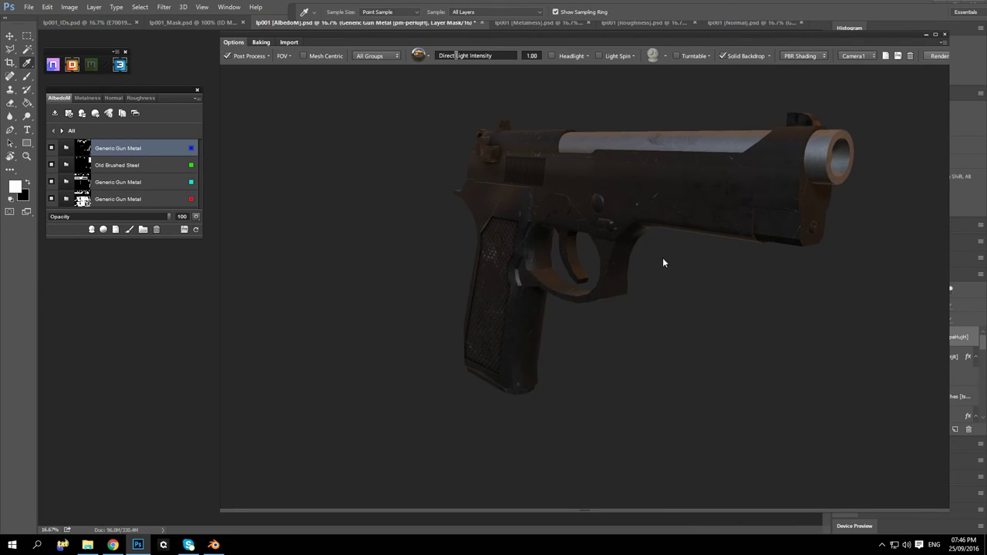
# Orbit around the pistol to examine its side, muzzle and rear surfaces up close and from farther away.
pyautogui.moveTo(544, 276); pyautogui.dragTo(513, 289)
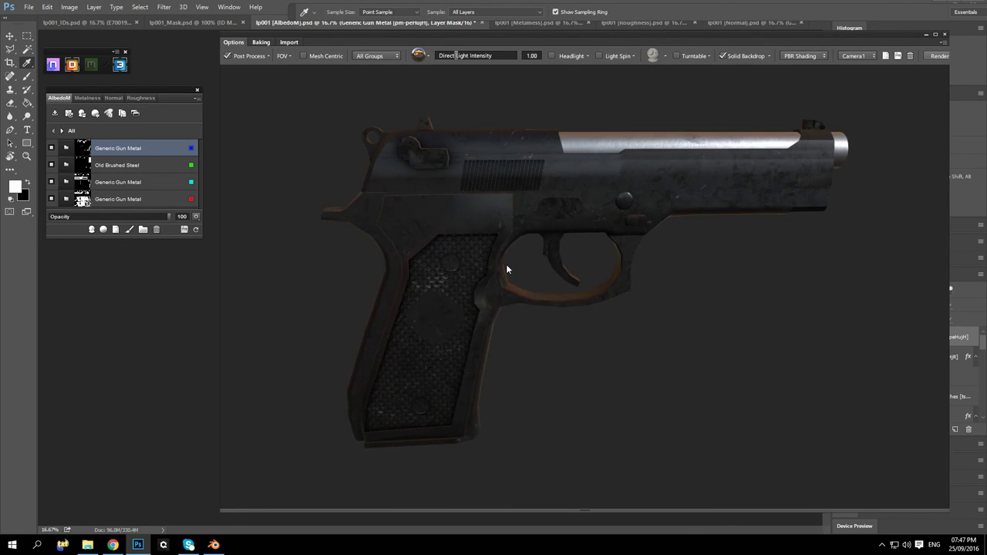
pyautogui.moveTo(506, 269)
pyautogui.mouseDown()
pyautogui.moveTo(485, 264)
pyautogui.moveTo(635, 279)
pyautogui.moveTo(551, 261)
pyautogui.moveTo(621, 225)
pyautogui.moveTo(548, 296)
pyautogui.moveTo(538, 240)
pyautogui.moveTo(508, 285)
pyautogui.mouseUp()
pyautogui.scroll(3, 539, 266)
pyautogui.scroll(-4, 465, 173)
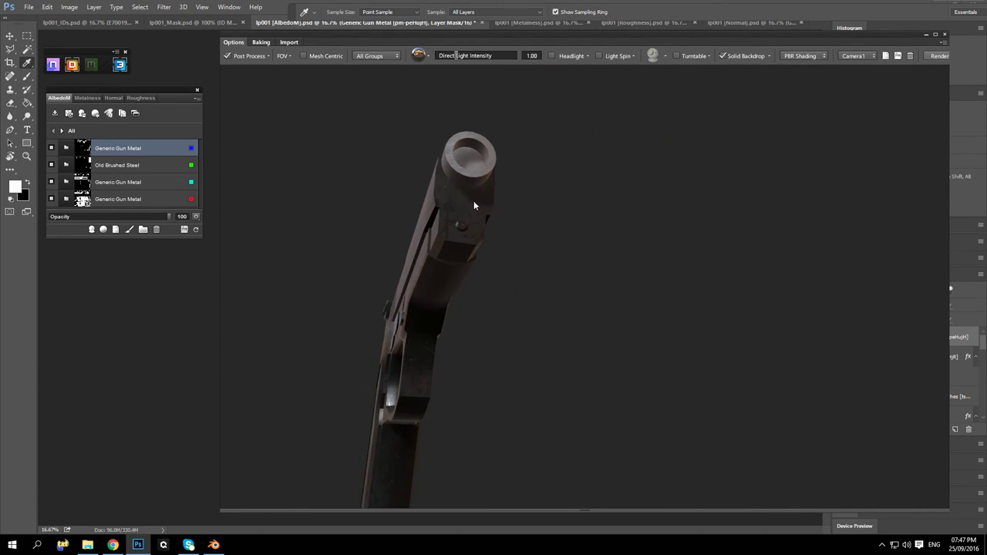
pyautogui.moveTo(471, 203); pyautogui.dragTo(392, 228)
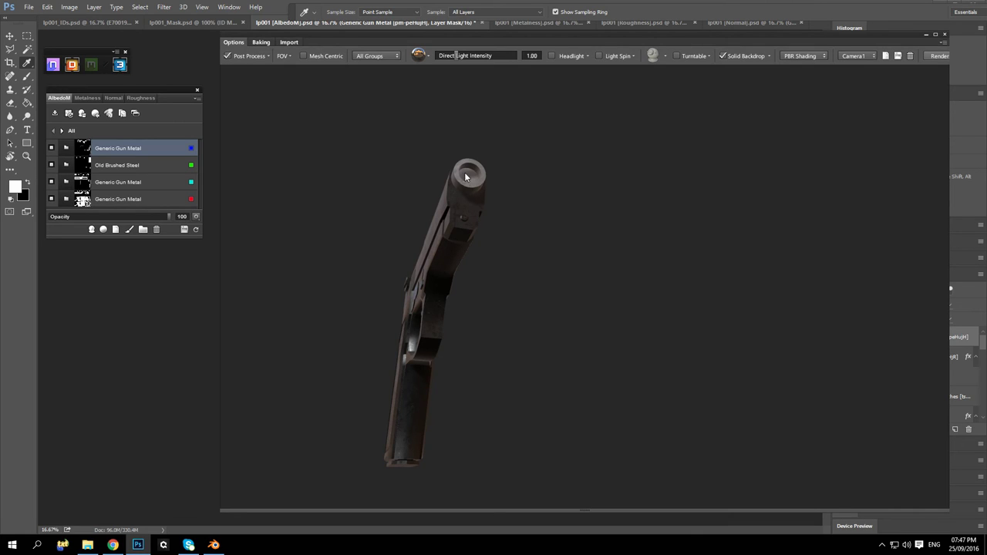
pyautogui.moveTo(352, 392); pyautogui.dragTo(579, 282)
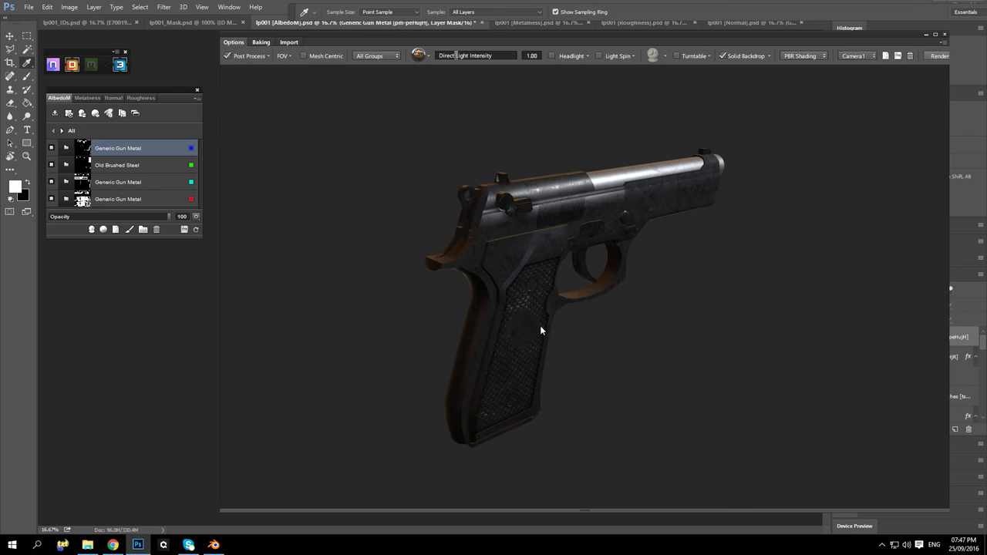
pyautogui.moveTo(452, 183); pyautogui.dragTo(438, 173)
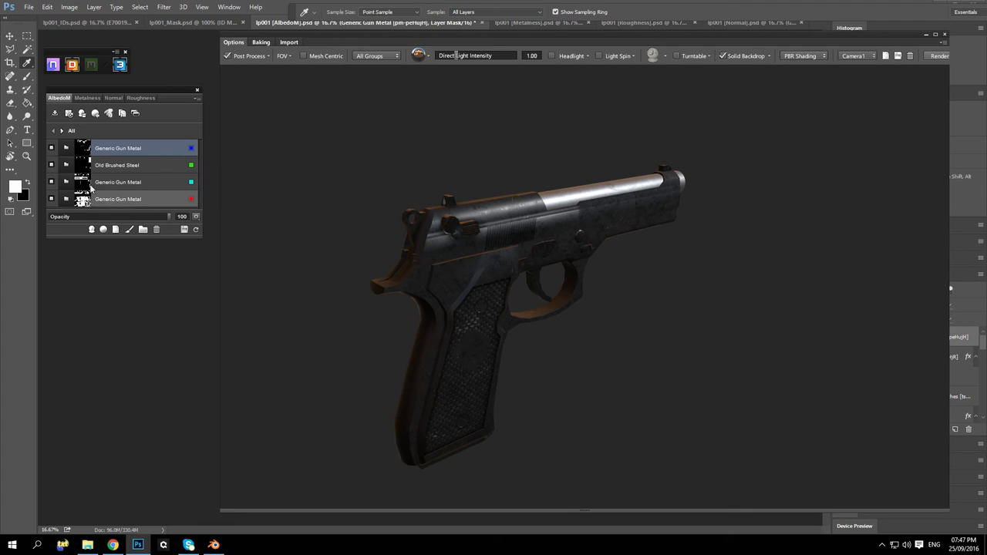
# Open the Paint layer mask of the blue-ID Generic Gun Metal in the Dynamask editor for quick-editing and examine it on the pistol.
pyautogui.click(67, 148)
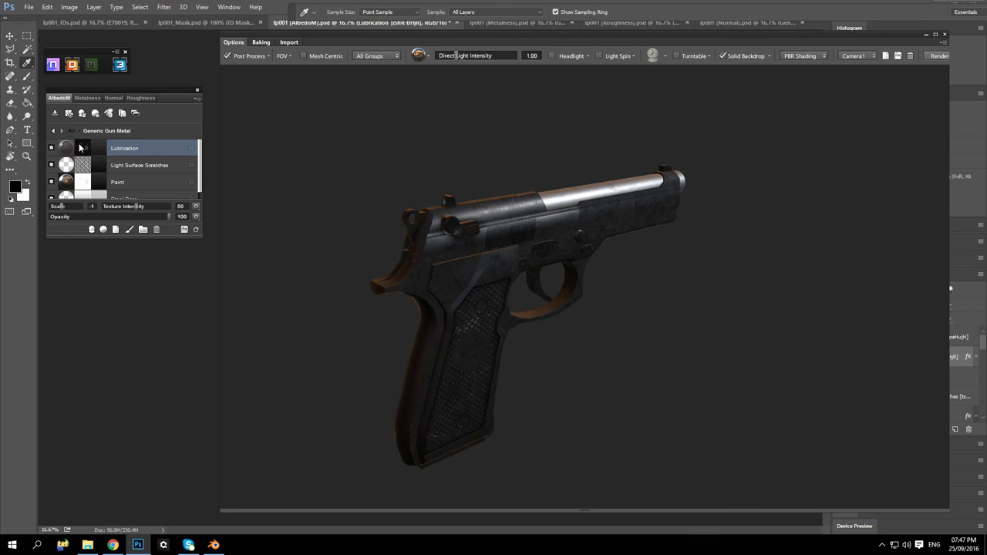
pyautogui.scroll(-1, 168, 181)
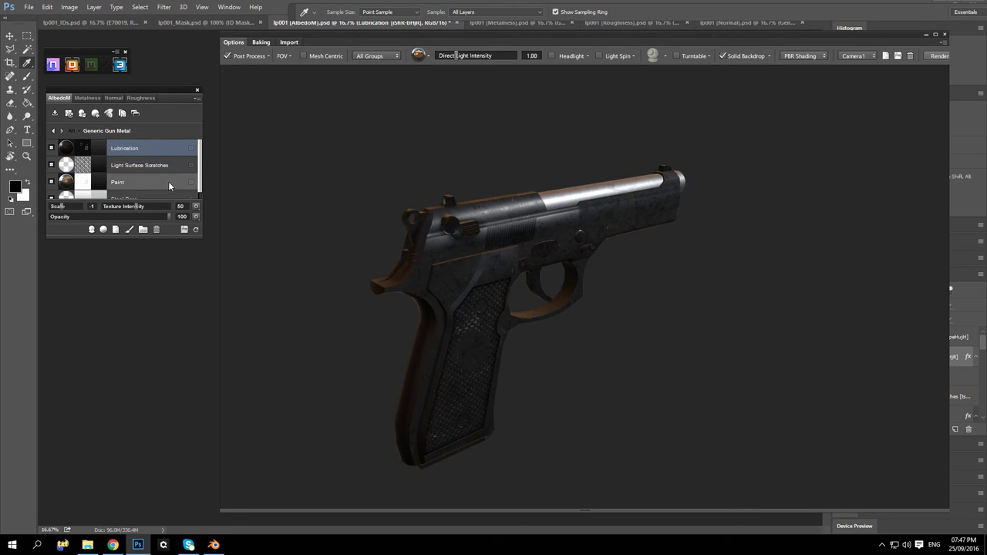
pyautogui.click(83, 177)
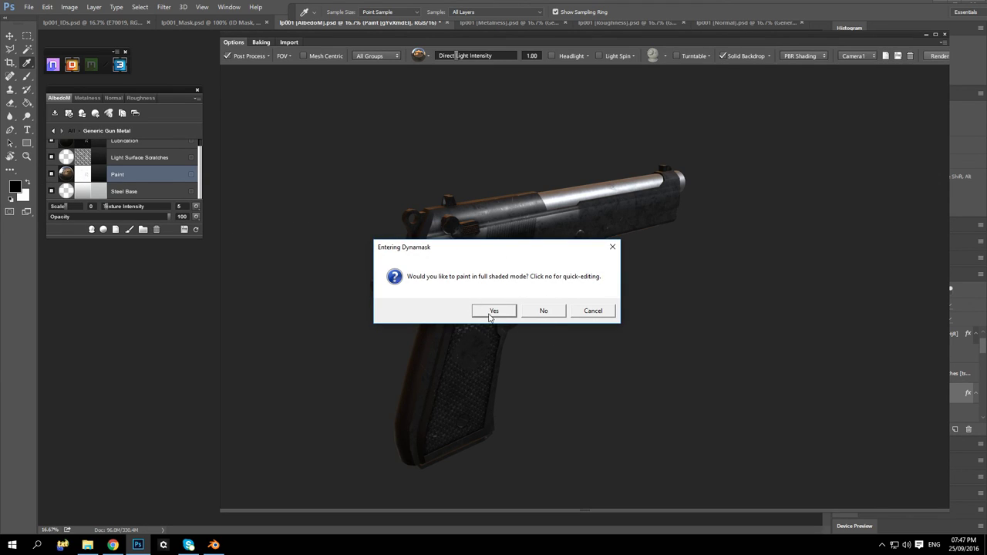
pyautogui.click(543, 310)
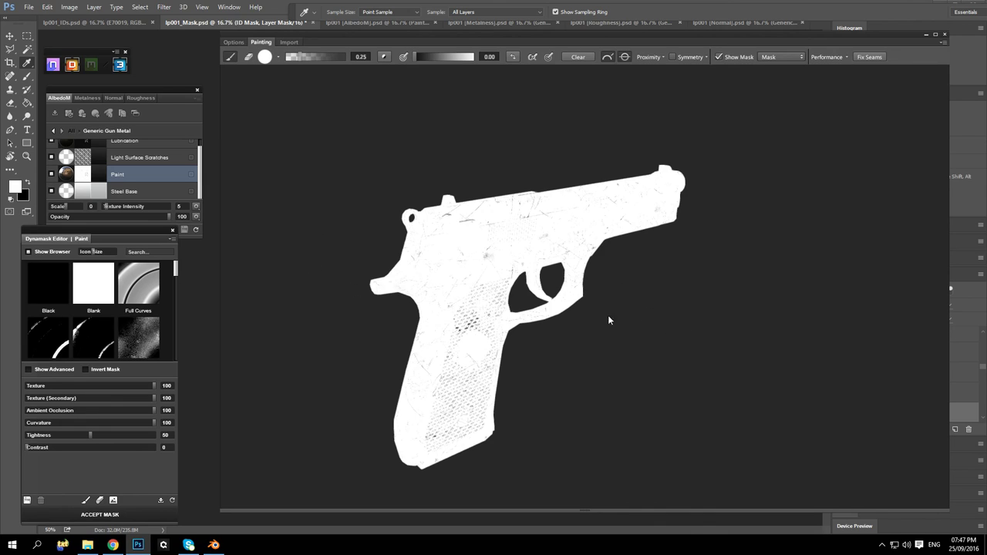
pyautogui.moveTo(641, 333)
pyautogui.mouseDown()
pyautogui.moveTo(625, 328)
pyautogui.moveTo(667, 296)
pyautogui.mouseUp()
pyautogui.scroll(3, 584, 340)
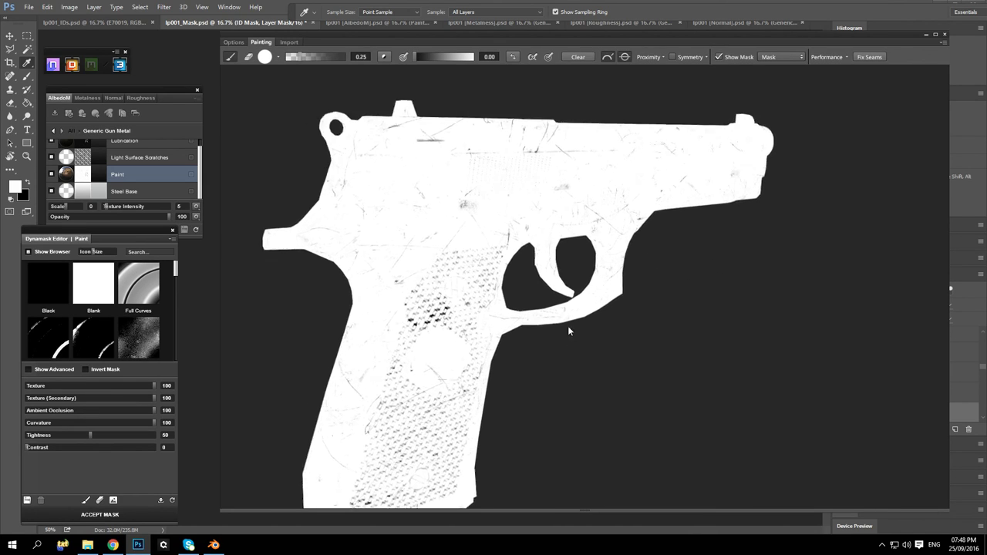
pyautogui.moveTo(568, 335)
pyautogui.mouseDown()
pyautogui.moveTo(626, 335)
pyautogui.moveTo(594, 329)
pyautogui.moveTo(623, 321)
pyautogui.moveTo(609, 359)
pyautogui.mouseUp()
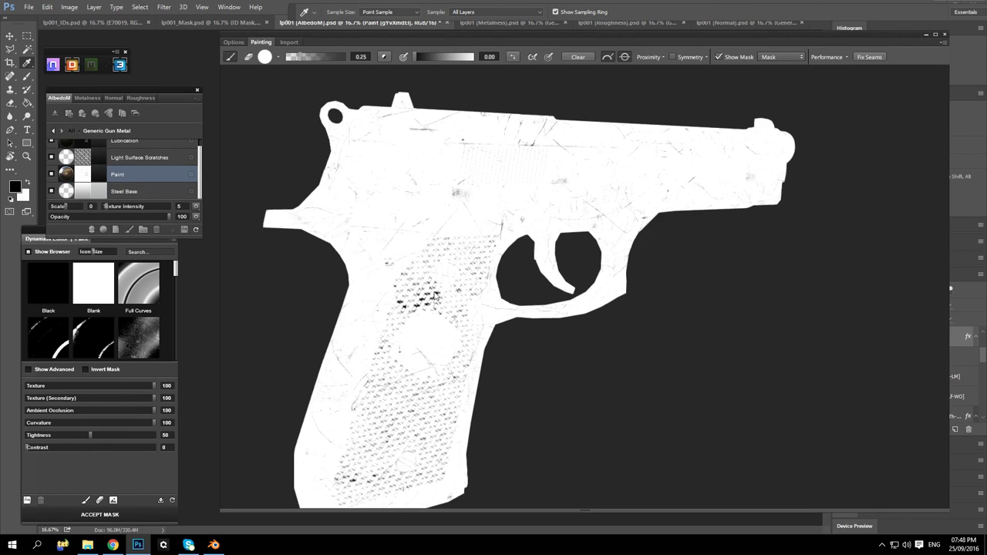
# Try the Color Variation Large mask preset on the Paint layer, inspect it, and close the Dynamask editor without accepting the mask.
pyautogui.scroll(-5, 99, 310)
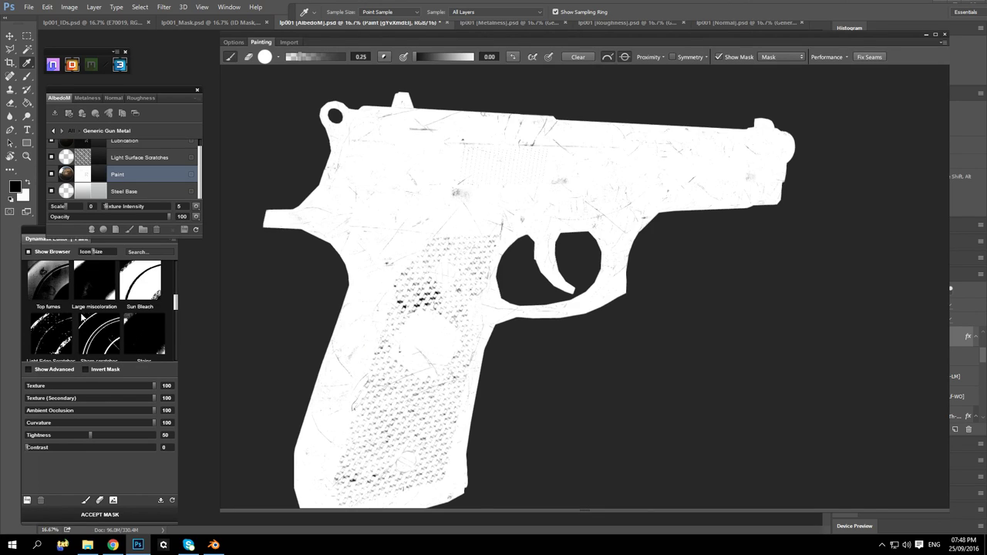
pyautogui.scroll(-1, 85, 328)
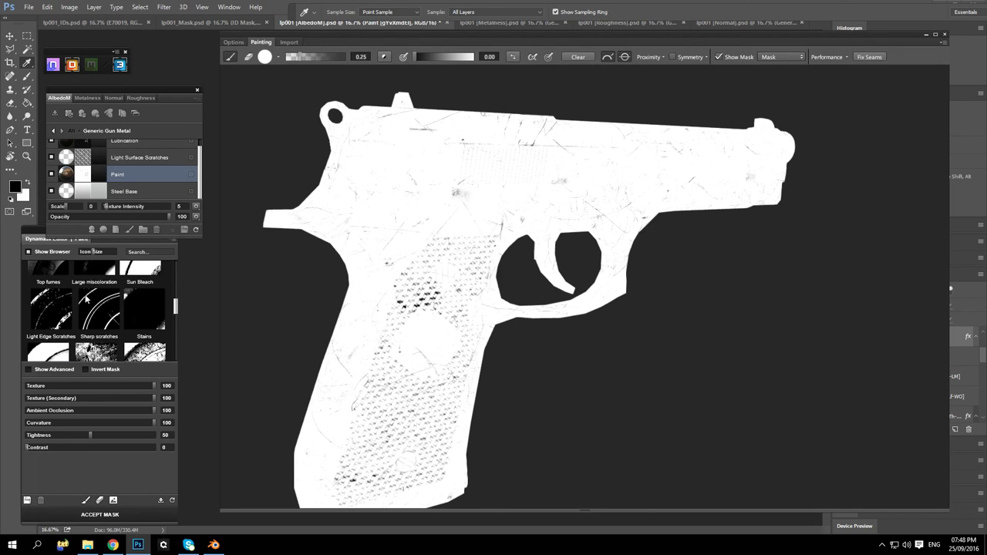
pyautogui.scroll(1, 92, 320)
pyautogui.click(96, 335)
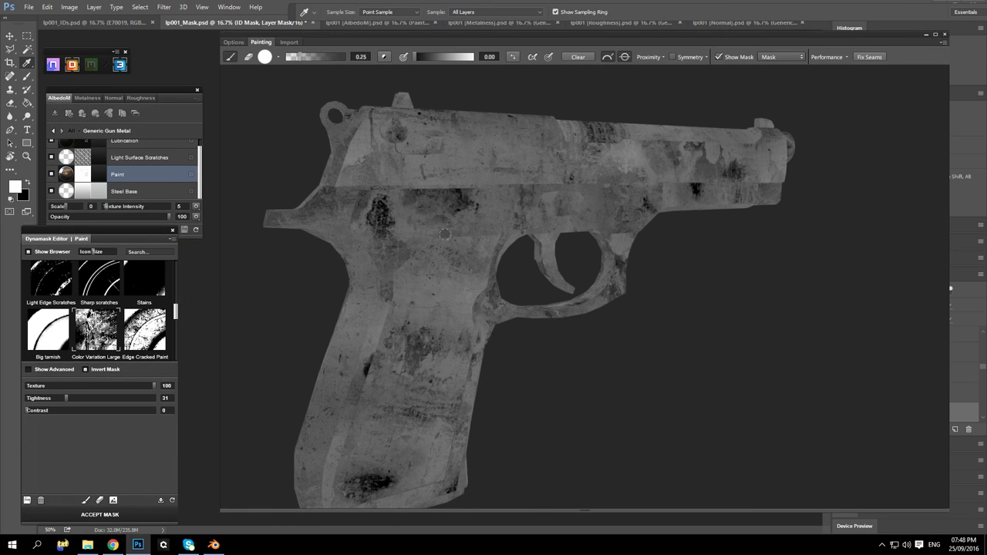
pyautogui.scroll(3, 256, 298)
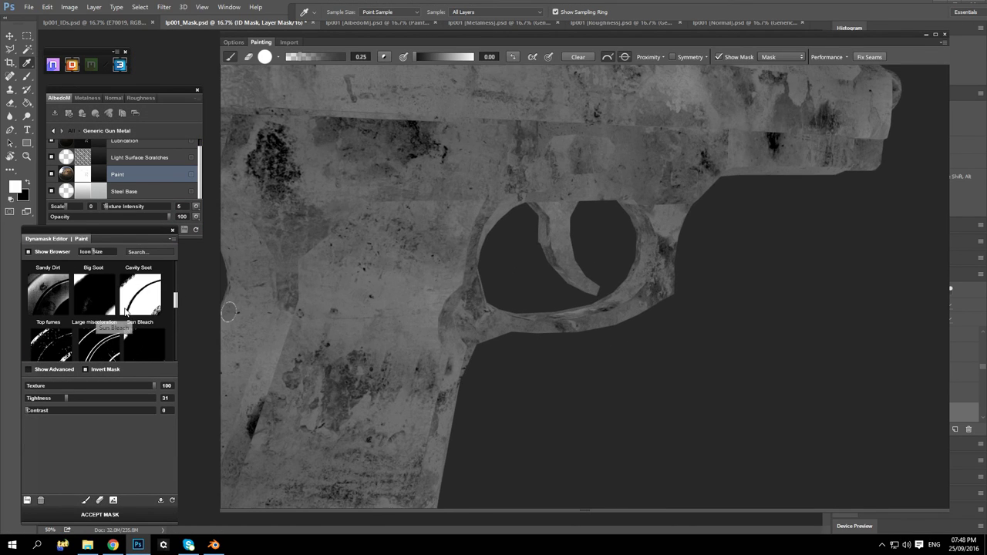
pyautogui.scroll(-1, 232, 309)
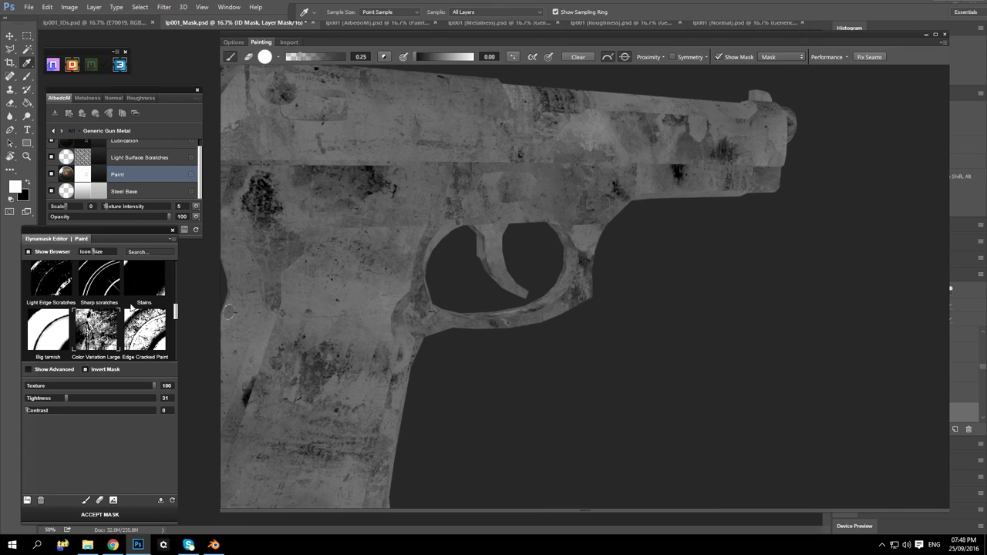
pyautogui.click(172, 231)
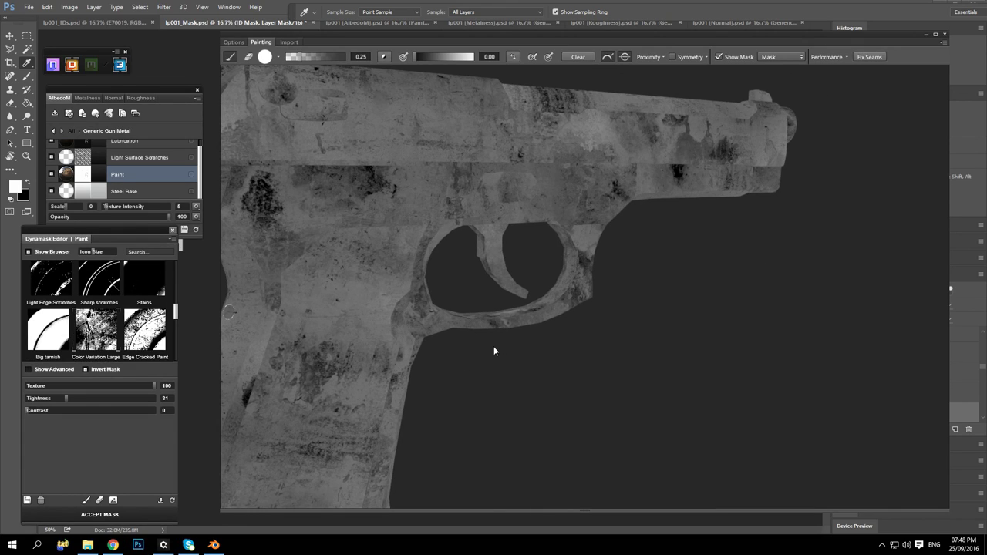